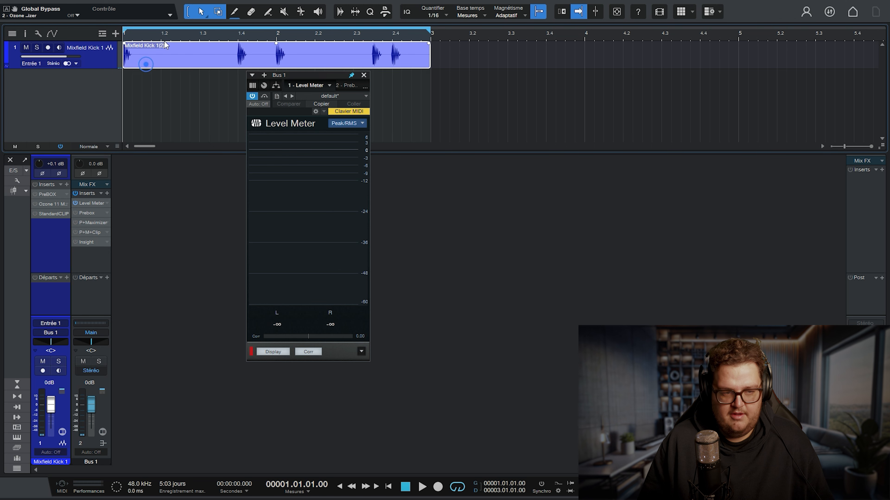
Step: Play the Mixfield Kick 1 loop a few times to check its peak level on Bus 1's Level Meter
key("space")
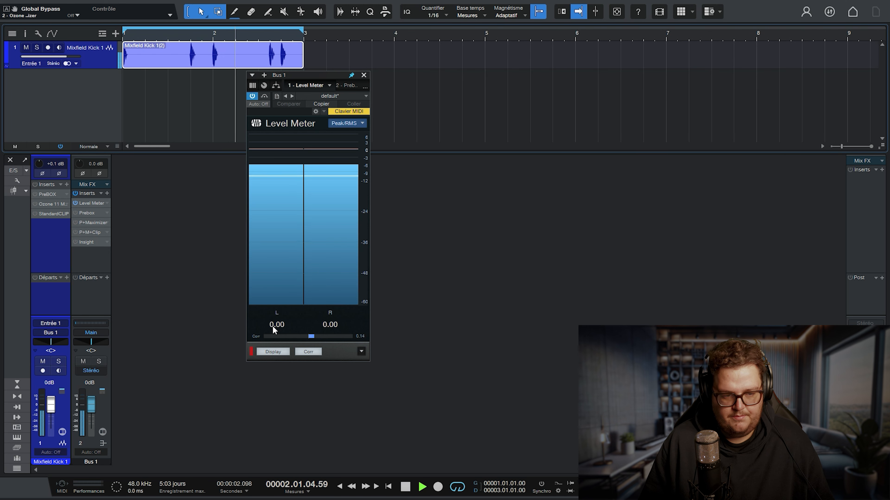
key("space")
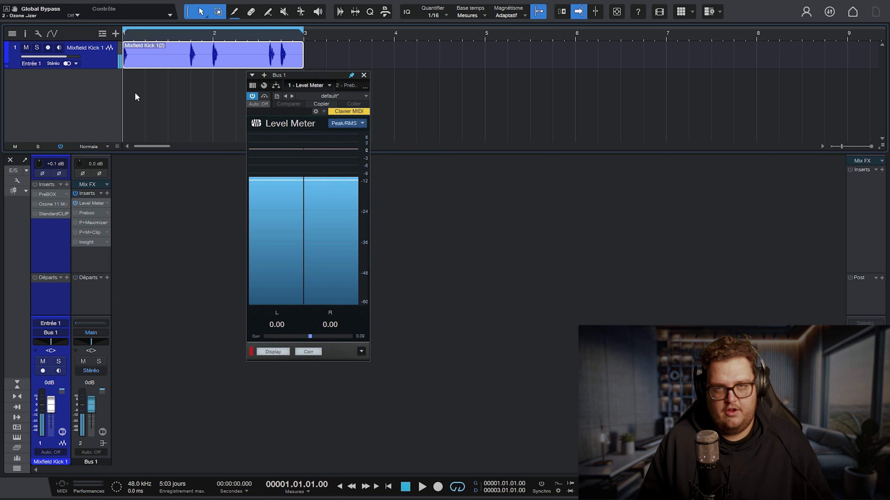
left_click_drag(213, 43, 214, 47)
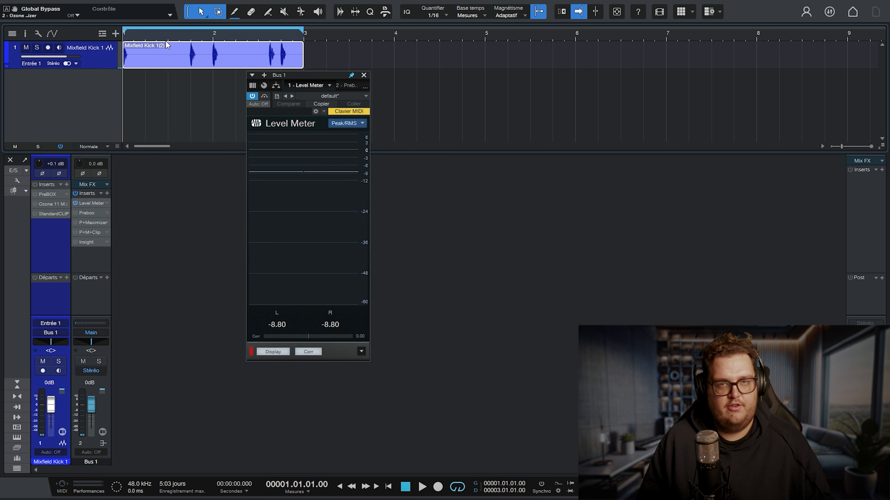
key("space")
key("space")
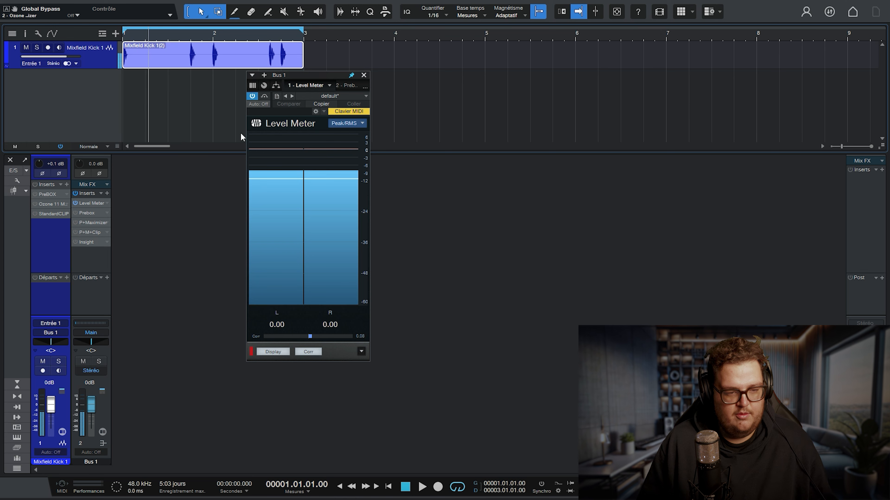
left_click(41, 382)
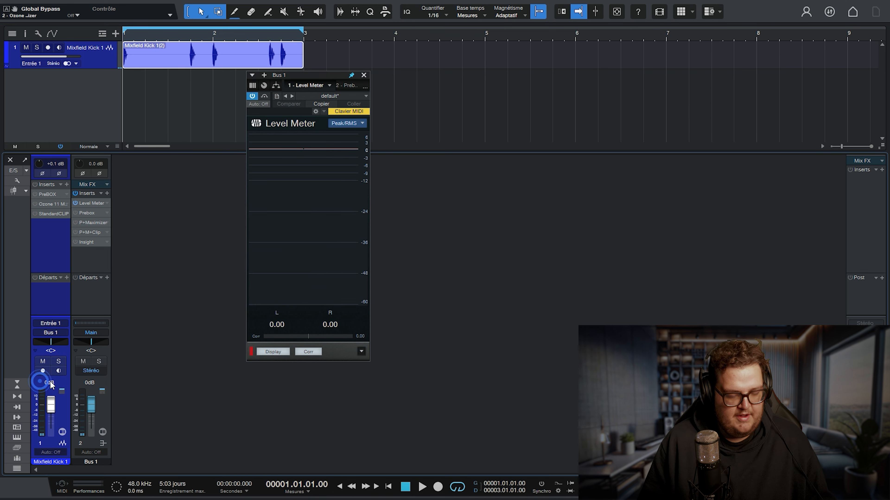
Step: Enable the PreBOX insert on the Mixfield Kick 1 channel and open its plug-in window
left_click(35, 193)
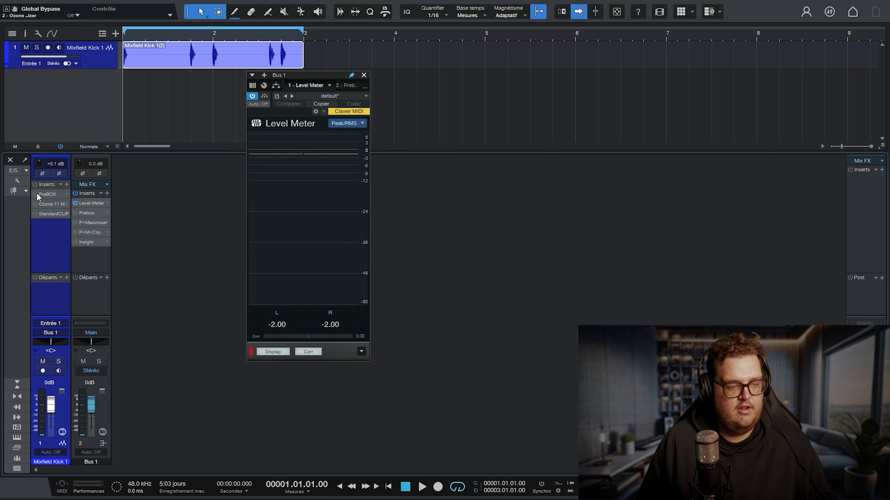
left_click(47, 194)
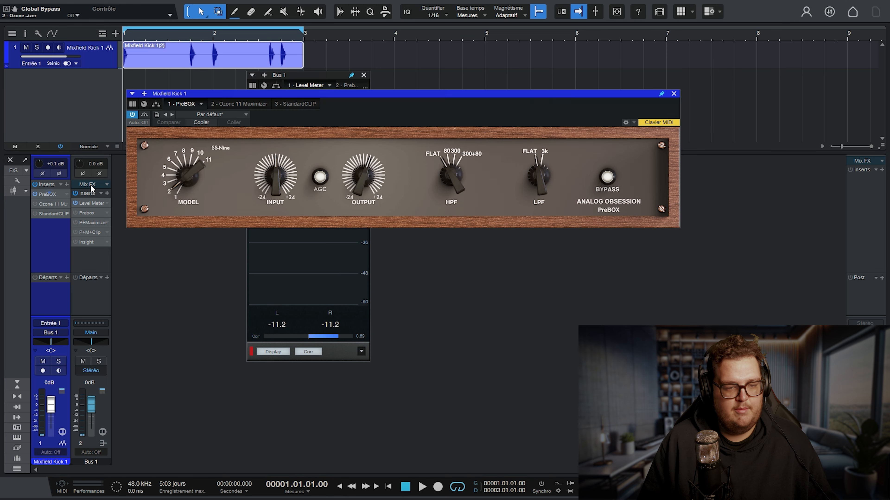
left_click(351, 93)
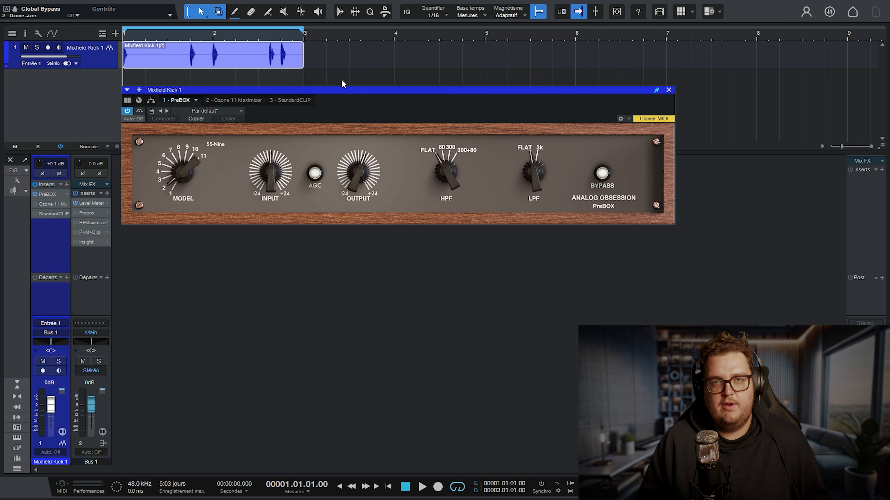
Step: Reset the PreBOX output gain to 0.0 dB
left_click_drag(186, 171, 204, 177)
left_click_drag(209, 91, 204, 166)
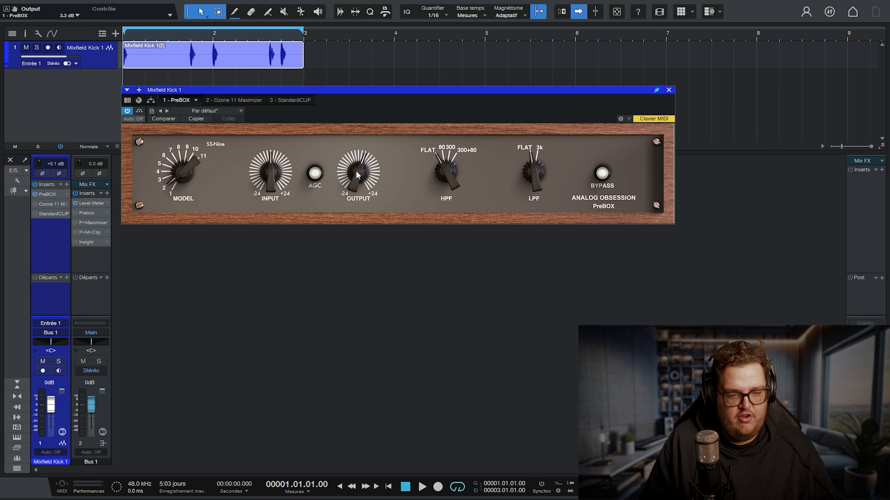
double_click(361, 179)
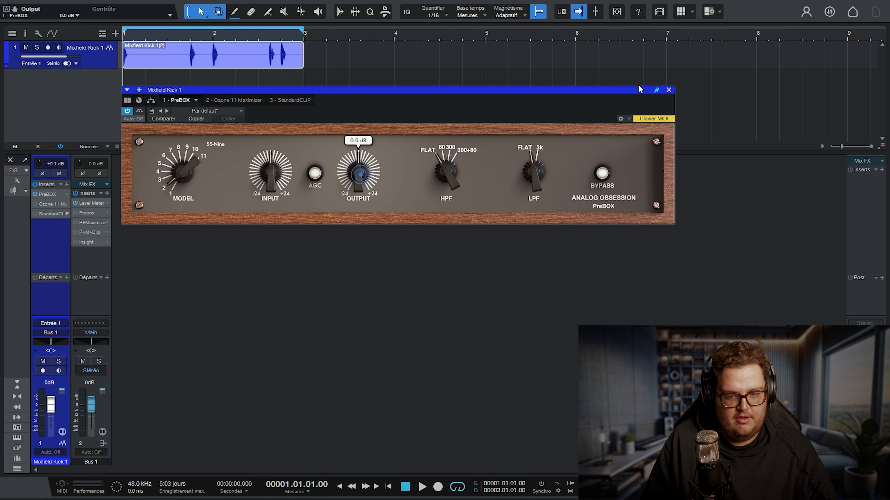
Step: Show Bus 1's Level Meter below the PreBOX window and play the kick loop to check its peak level
left_click(98, 203)
left_click_drag(332, 74, 327, 169)
left_click_drag(331, 90, 311, 28)
key("space")
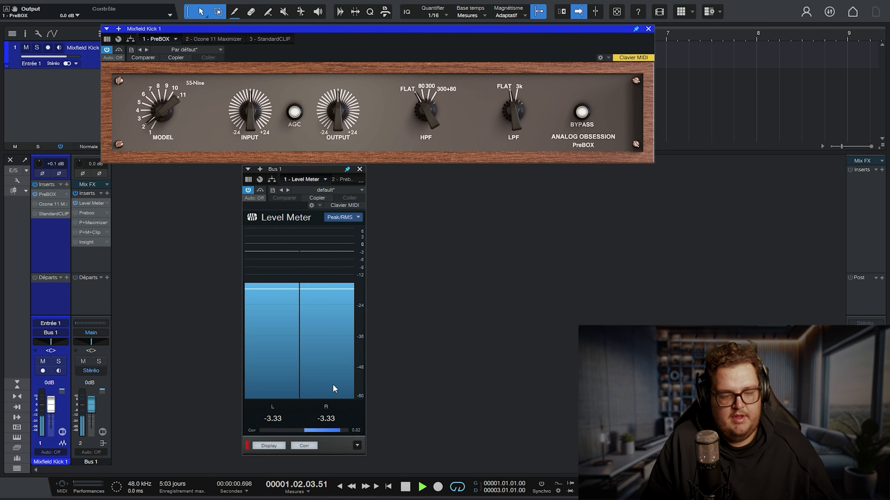
key("space")
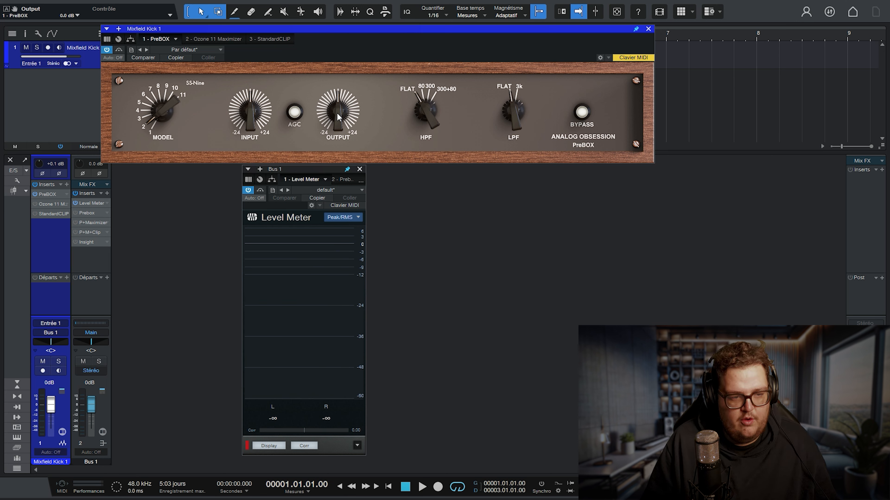
Step: Raise the PreBOX output to 3.2 dB and replay the kick loop to check its peak on the Level Meter
left_click_drag(337, 117, 342, 105)
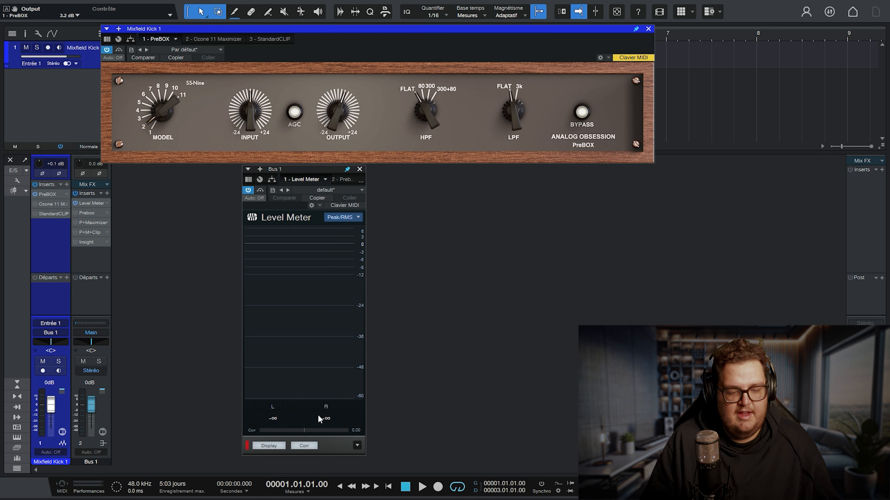
key("space")
key("space")
left_click_drag(338, 119, 342, 116)
key("space")
key("space")
key("space")
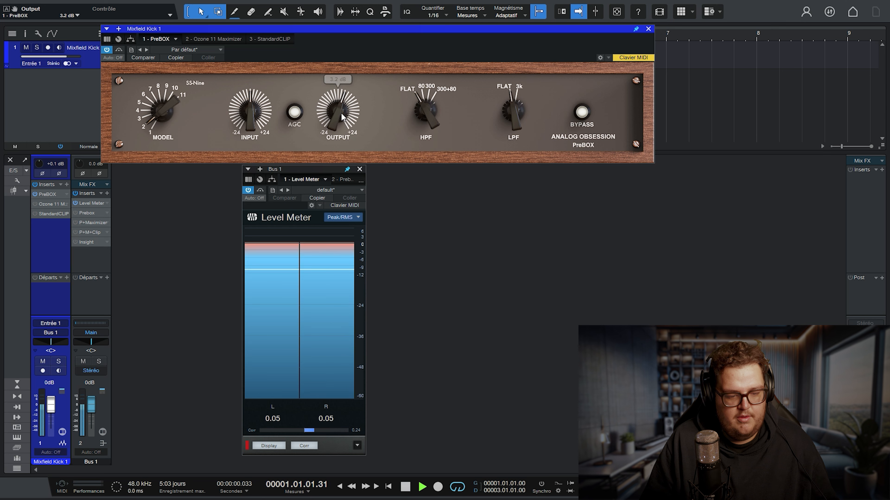
key("space")
left_click(266, 412)
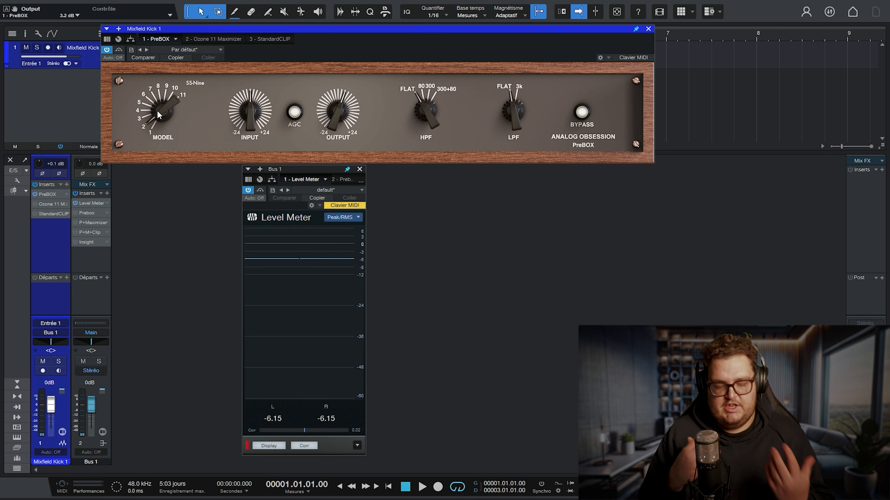
left_click(107, 51)
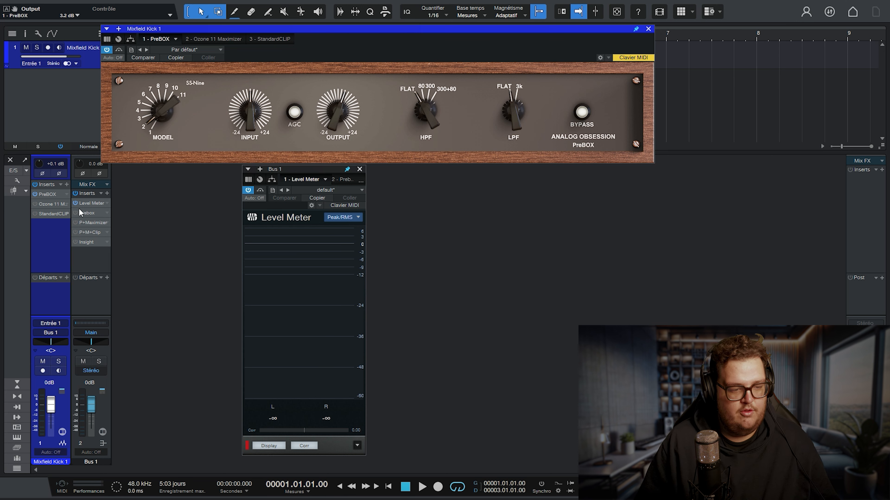
Step: Replace the Level Meter window with Bus 1's Prebox loudness meter, enabling that insert and placing its window below PreBOX
left_click(74, 213)
left_click(360, 170)
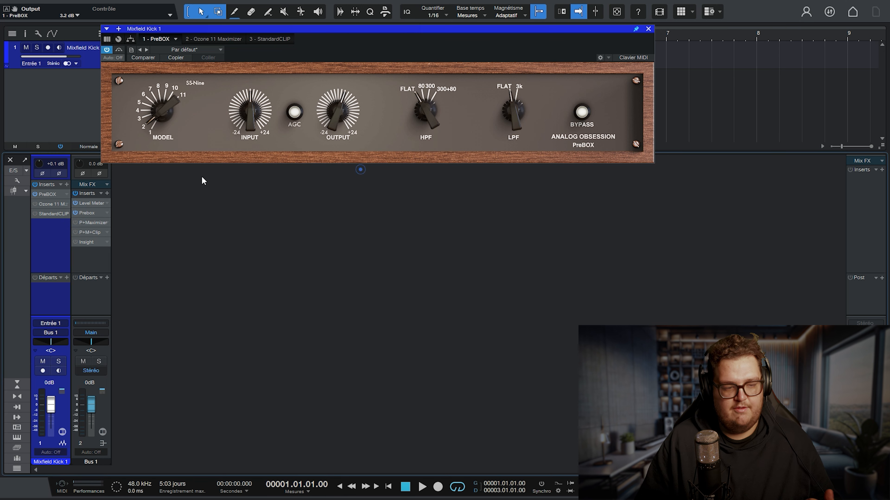
left_click(90, 213)
left_click_drag(250, 72, 239, 175)
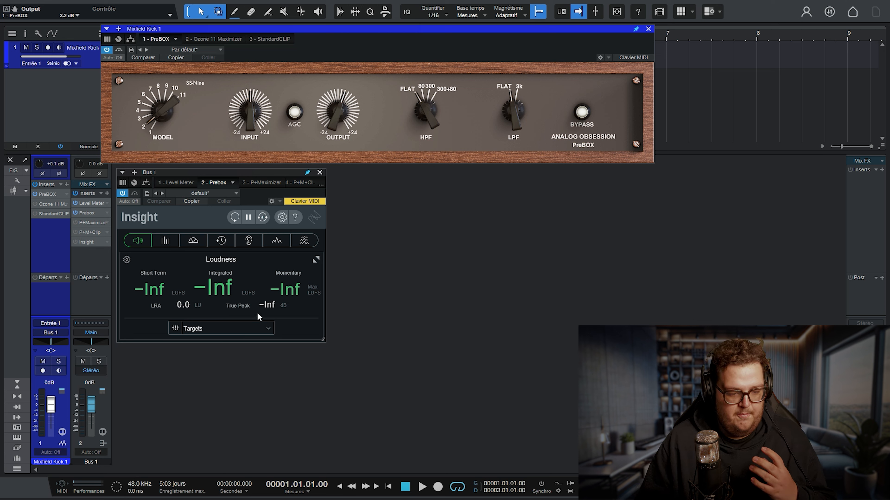
Step: Show Bus 1's Level Meter beside the Insight loudness meter to compare their peak readouts, and close it again
left_click(89, 203)
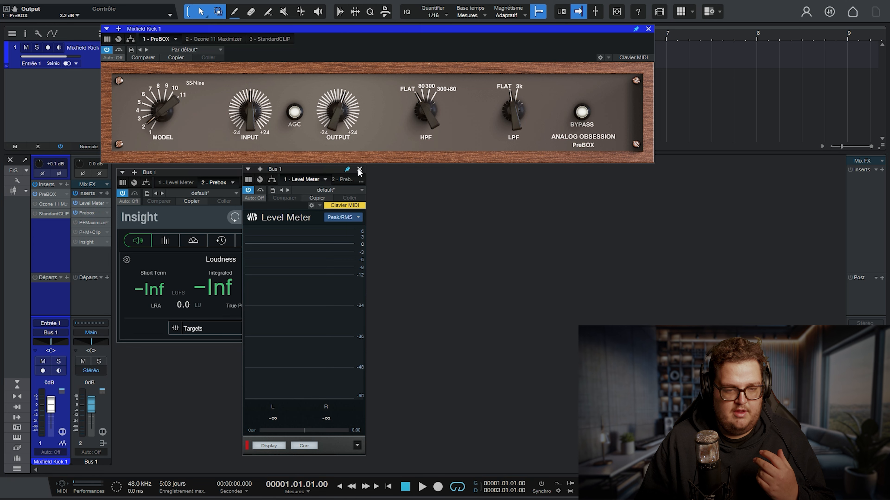
left_click(359, 169)
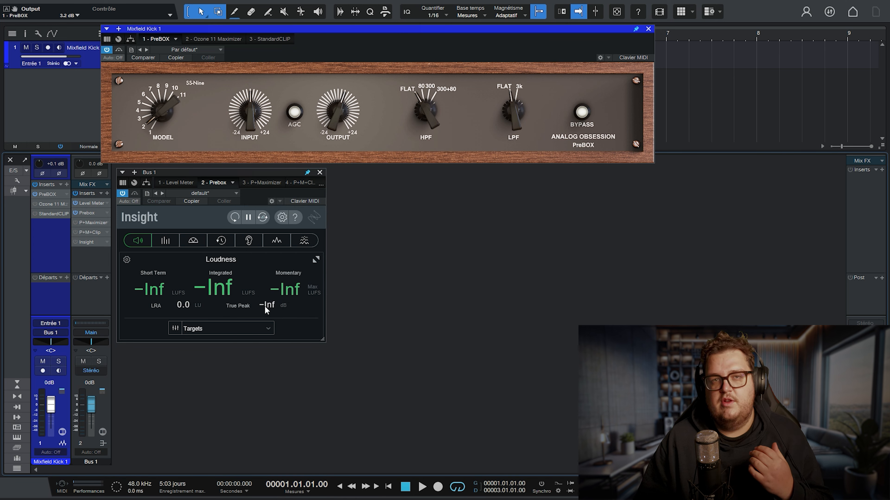
mouse_move(266, 310)
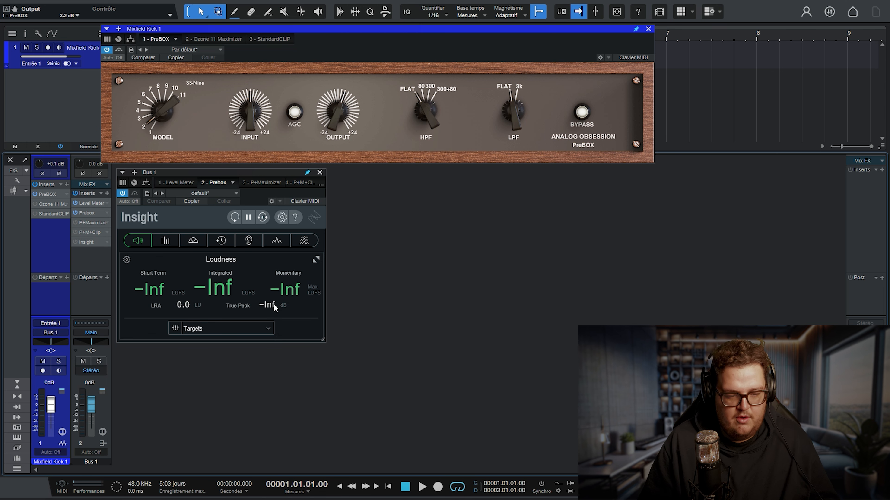
left_click(90, 204)
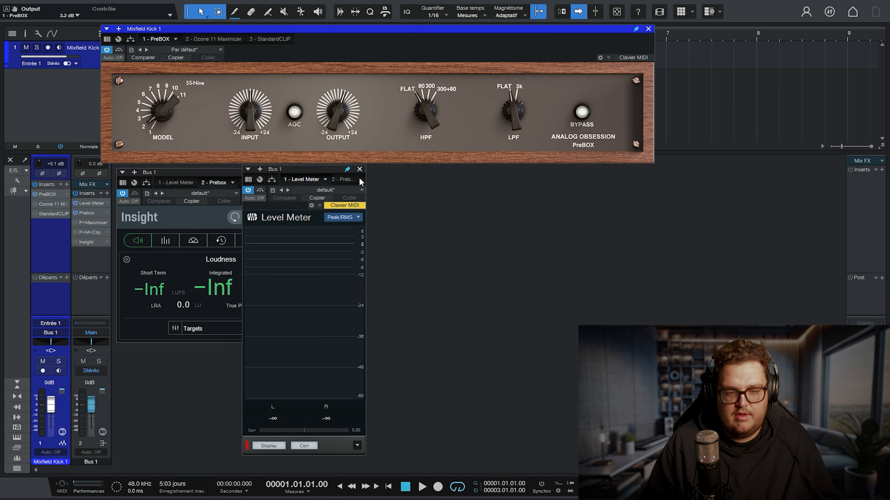
left_click(360, 169)
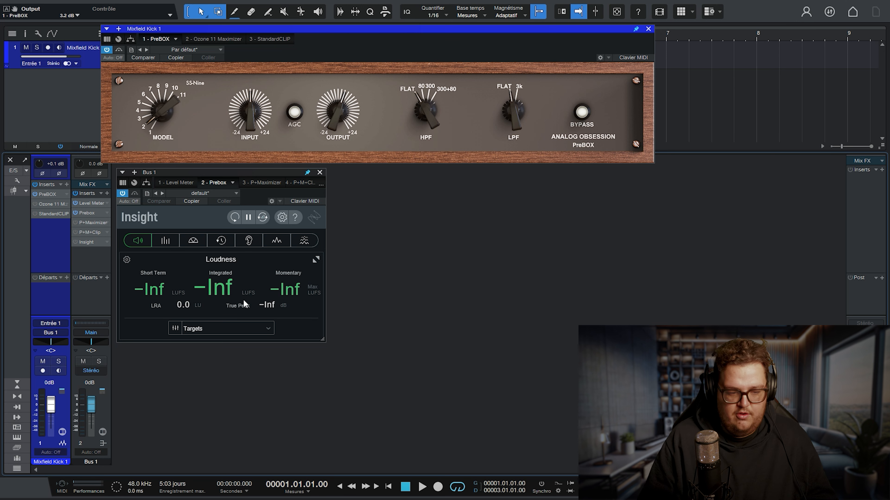
Step: Close the Insight meter and compare the kick loop during playback with PreBOX bypassed and enabled
left_click(320, 172)
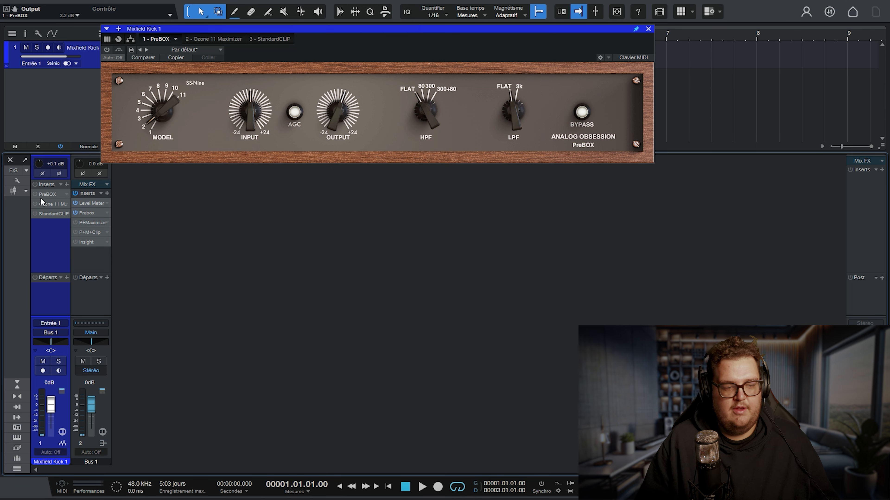
key("space")
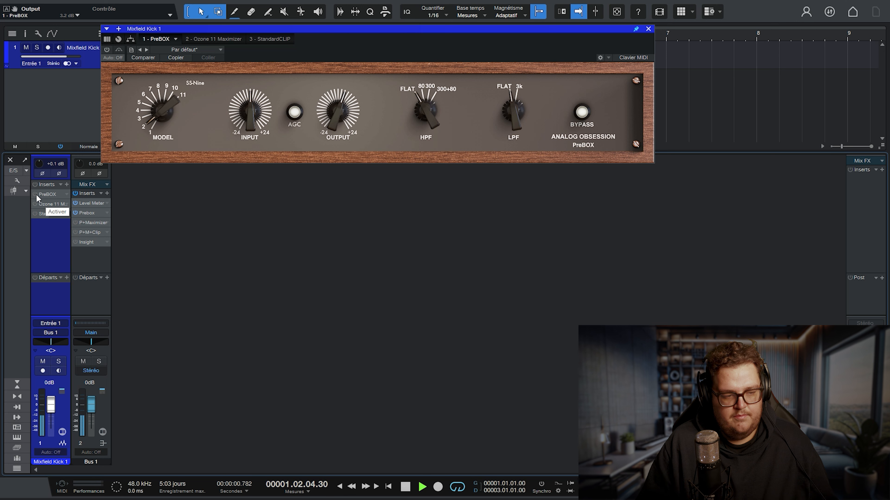
left_click(35, 194)
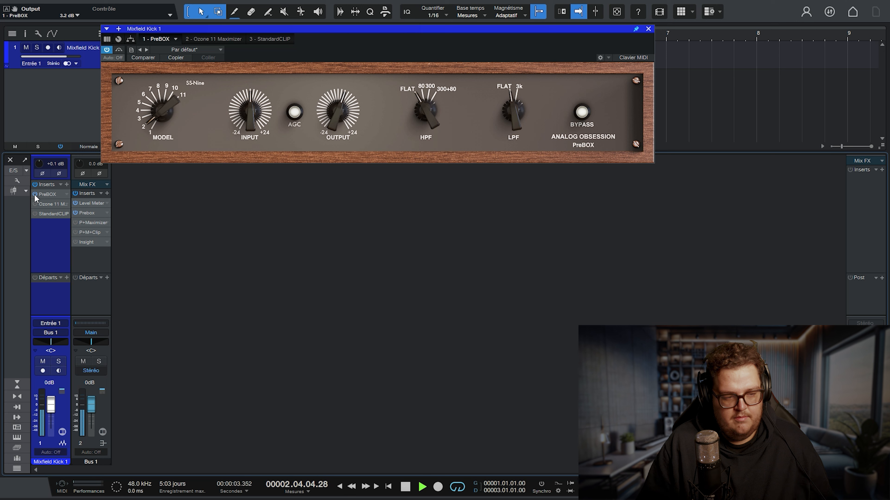
left_click(35, 194)
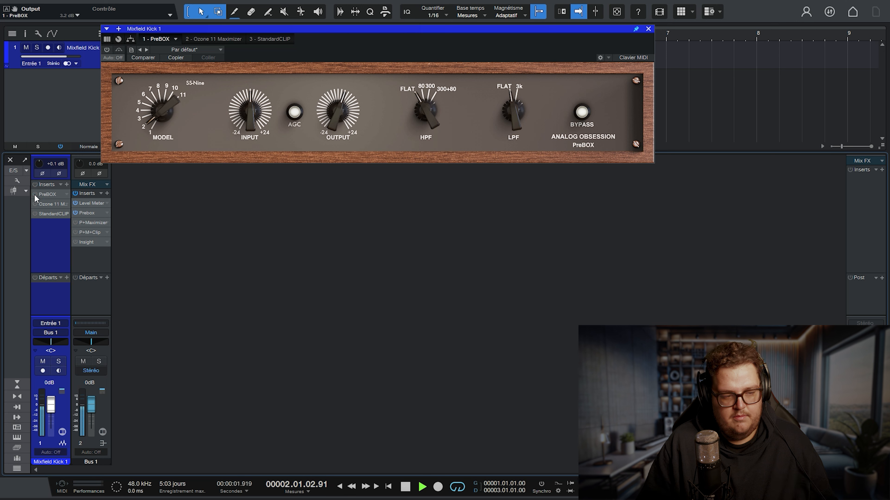
left_click(34, 195)
key("space")
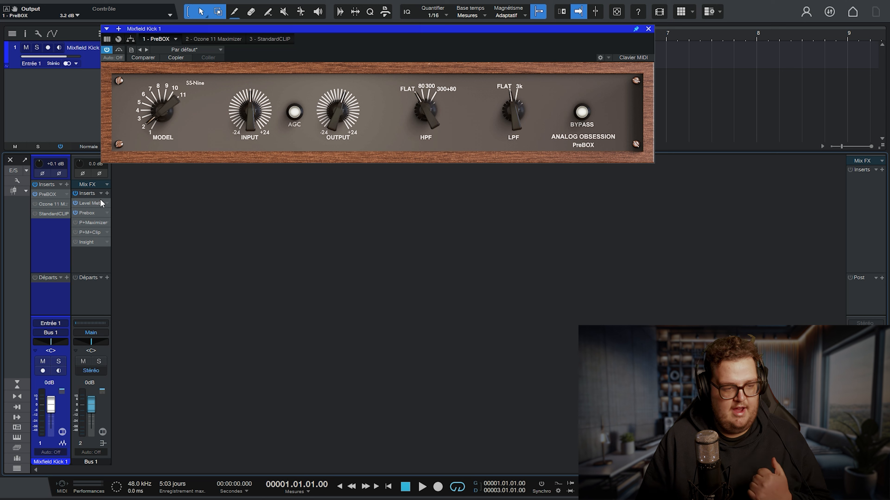
Step: Measure the kick's loudness with PreBOX bypassed on the reset Prebox Insight meter, and disable that meter to hold its reading
left_click(92, 213)
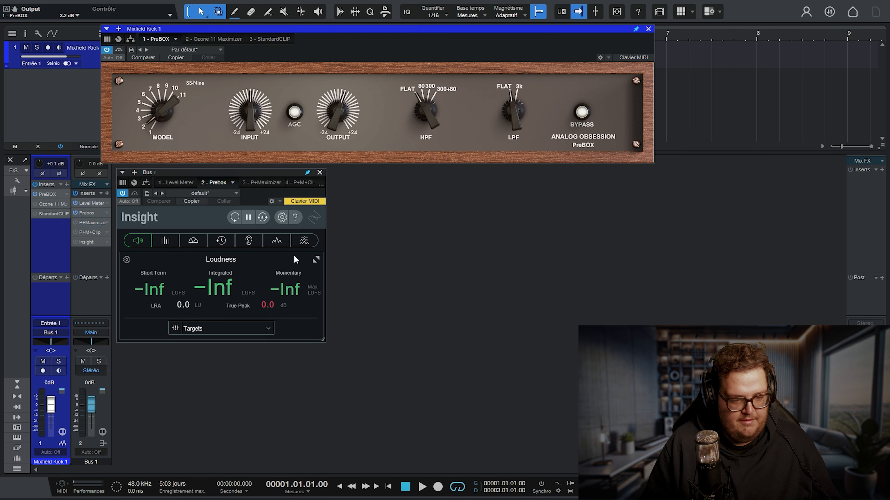
left_click(234, 217)
left_click(34, 193)
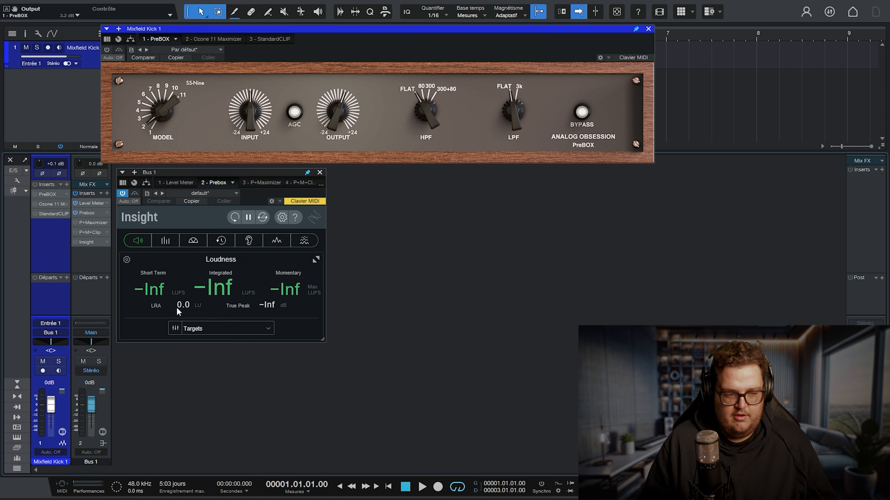
key("space")
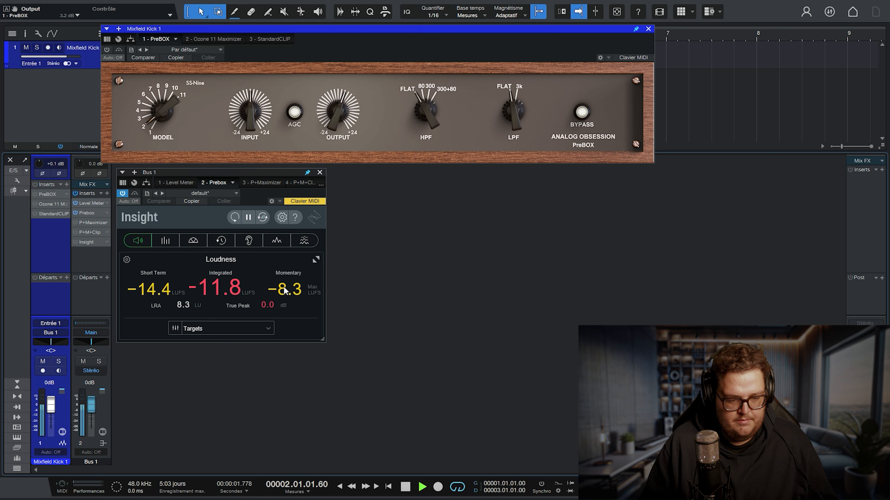
key("space")
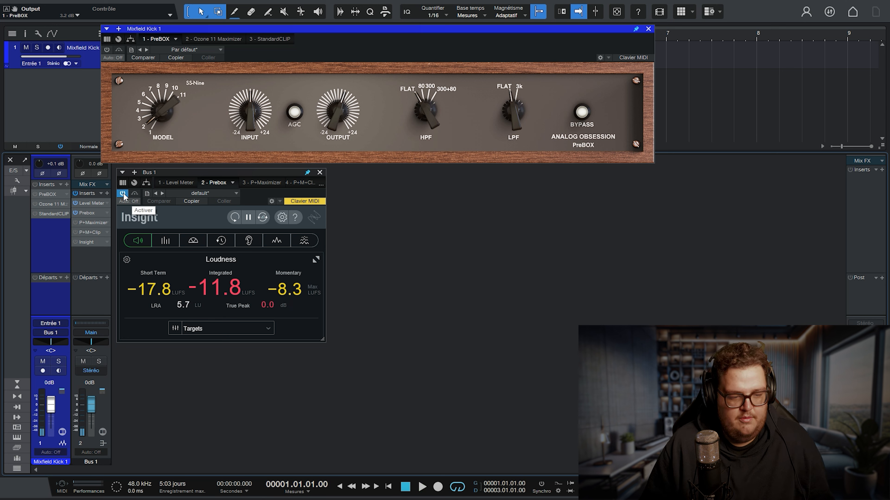
left_click(123, 193)
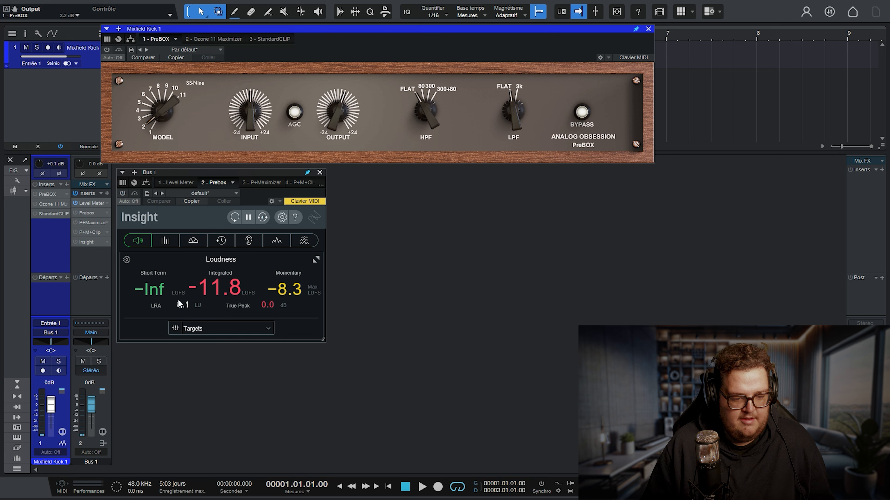
Step: Re-enable PreBOX on the kick channel, and enable and open the second Insight loudness meter on Bus 1
left_click(35, 194)
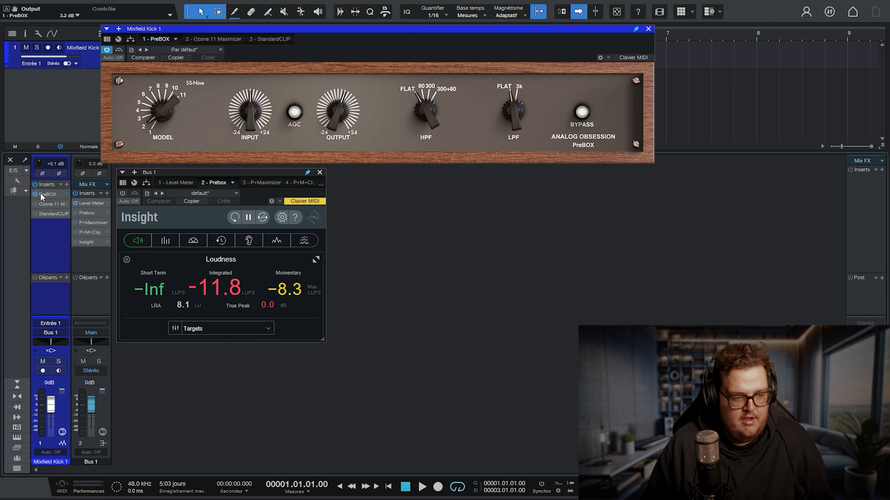
left_click(74, 242)
left_click(84, 242)
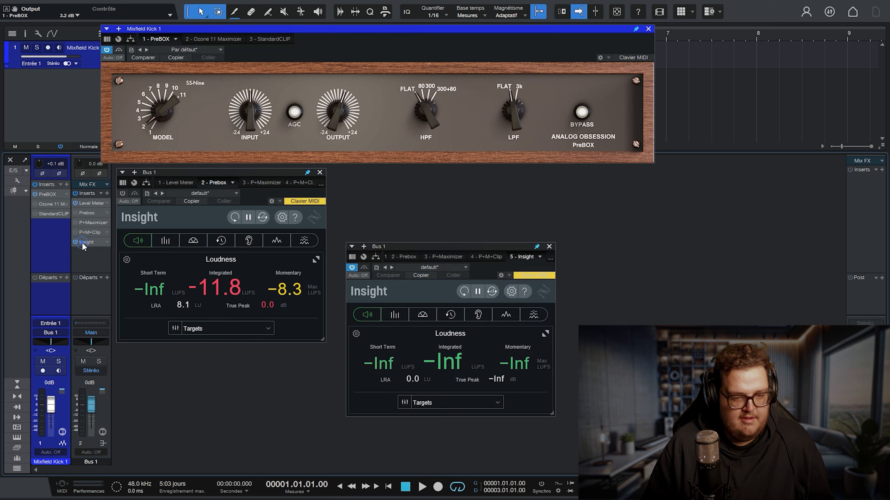
Step: Place the second Insight meter beside the first, measure the kick's loudness with PreBOX enabled, and disable that meter to hold its reading
left_click_drag(459, 248, 440, 173)
key("space")
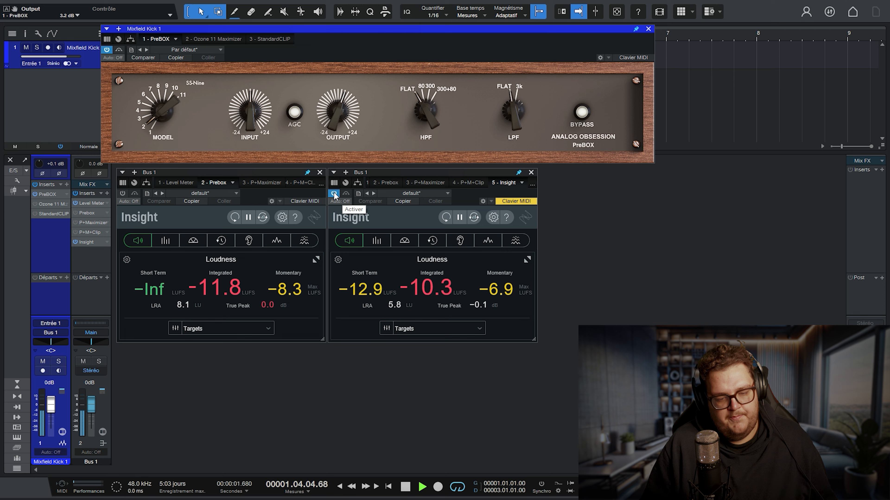
key("space")
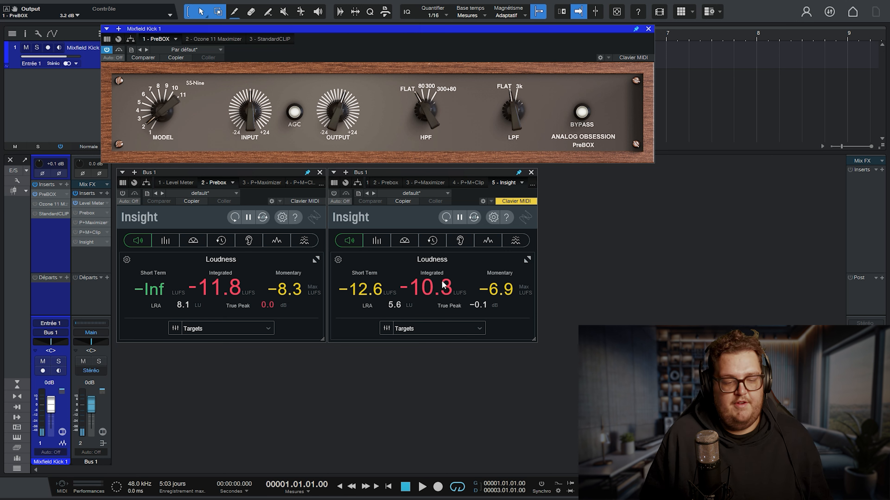
left_click(293, 314)
left_click(474, 313)
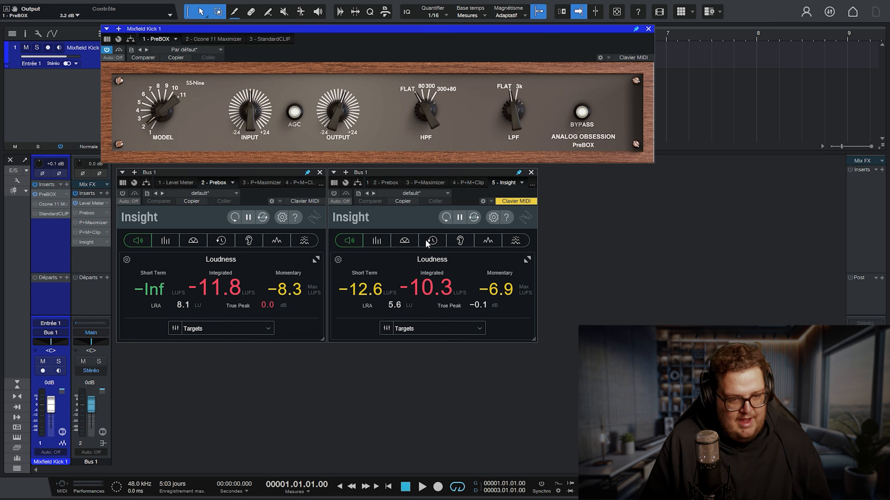
Step: Set the kick channel's volume to -10 dB, and reset it to 0 dB
left_click(400, 132)
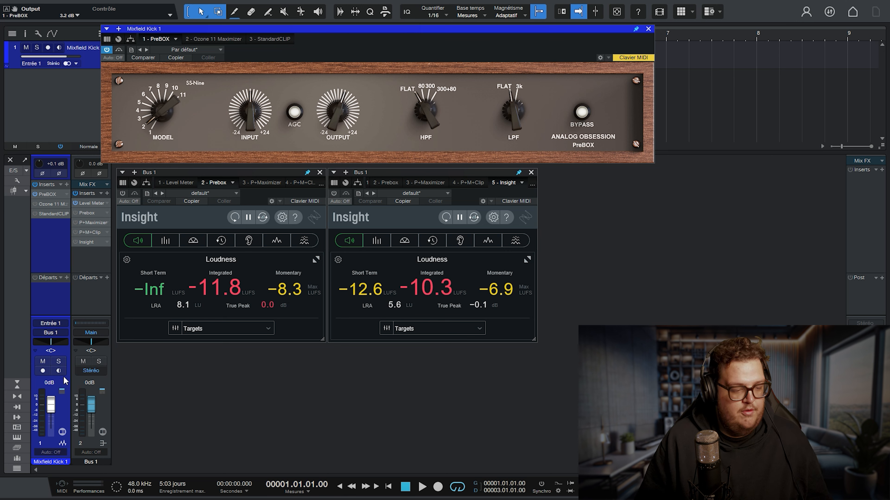
left_click(57, 256)
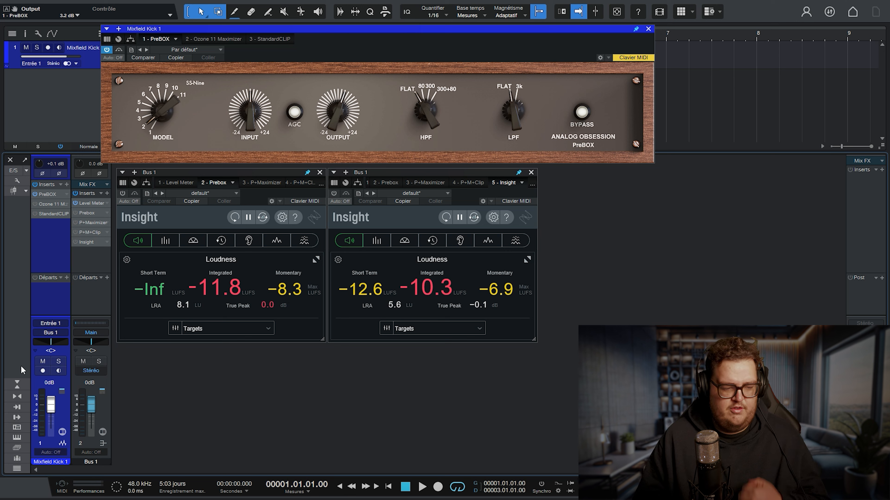
left_click(49, 384)
type("-10")
key("Return")
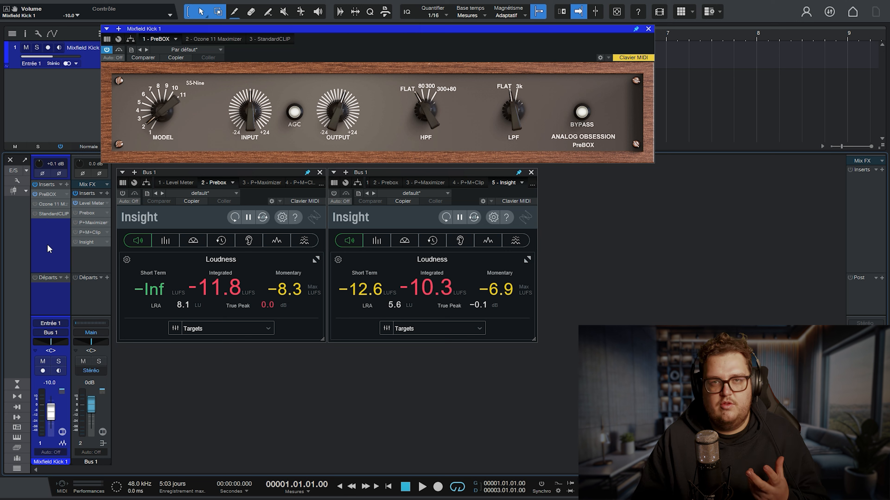
left_click(47, 382, "alt")
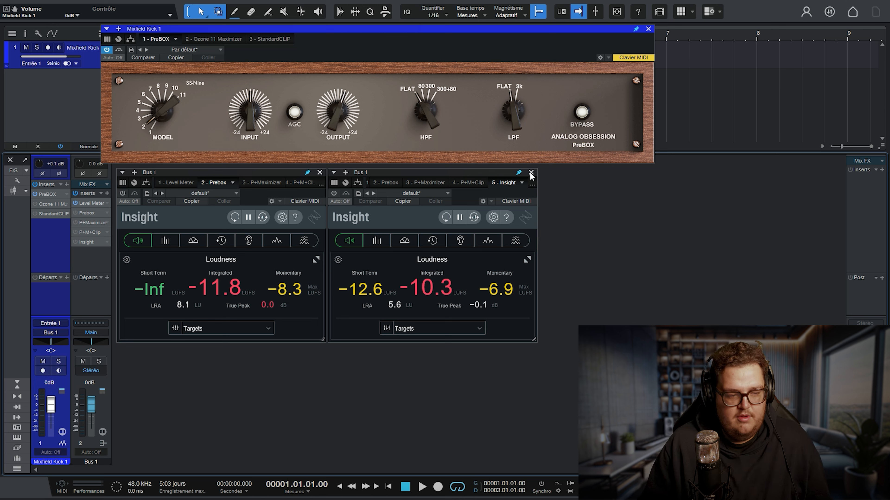
Step: Arrange the two Insight meters side by side above the channel inserts, with the PreBOX window moved clear of them
left_click_drag(165, 174, 49, 4)
left_click_drag(266, 30, 501, 6)
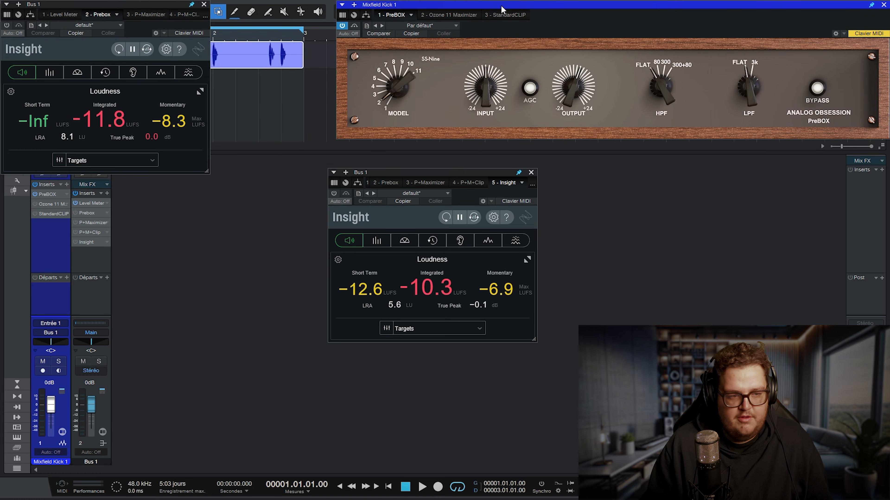
left_click_drag(384, 173, 267, 5)
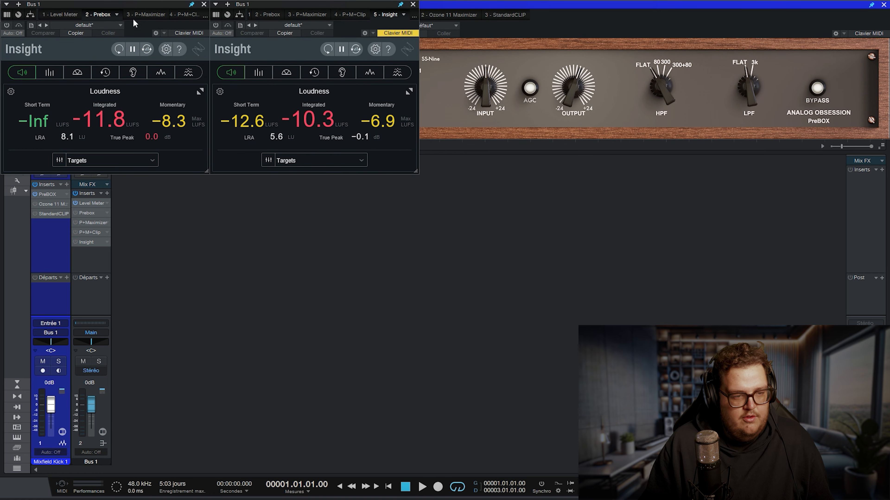
Step: Enable and open the Ozone 11 Maximizer on the kick channel, and move its window clear of the channel inserts
left_click(35, 203)
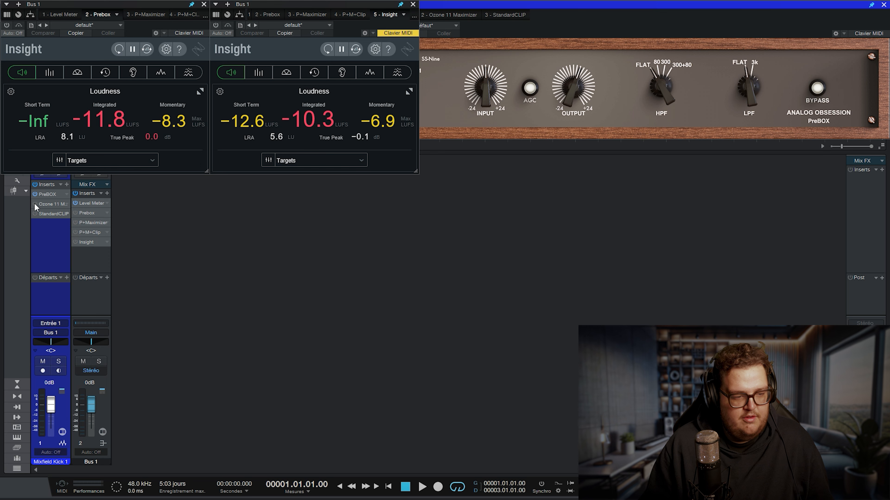
left_click(45, 206)
left_click_drag(364, 130, 202, 211)
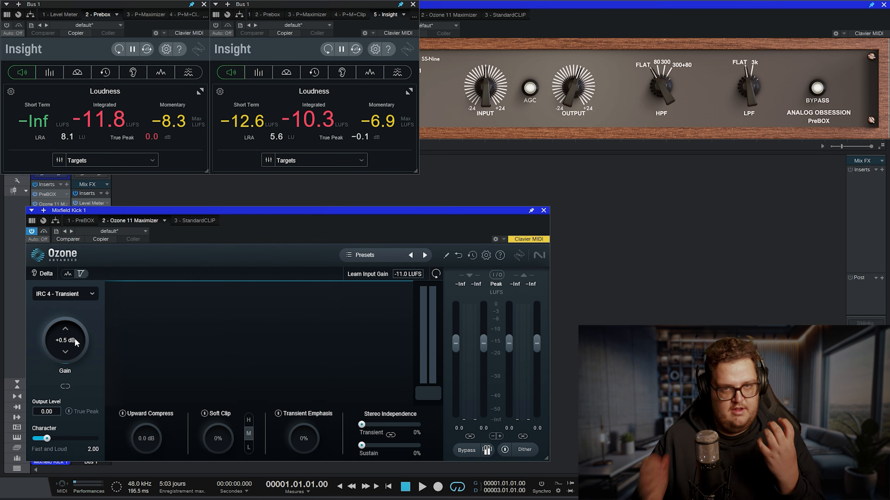
left_click_drag(228, 209, 415, 153)
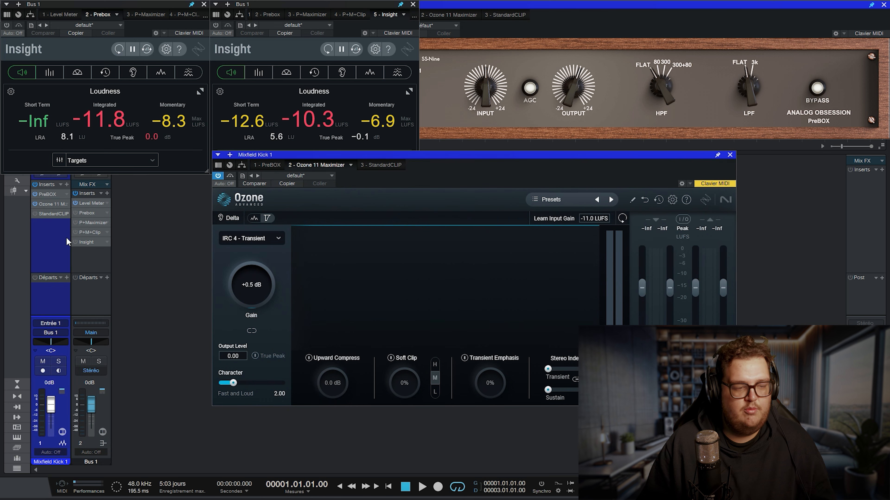
Step: Compare the kick loop during playback with the Ozone 11 Maximizer bypassed and enabled, leaving it enabled
left_click(34, 195)
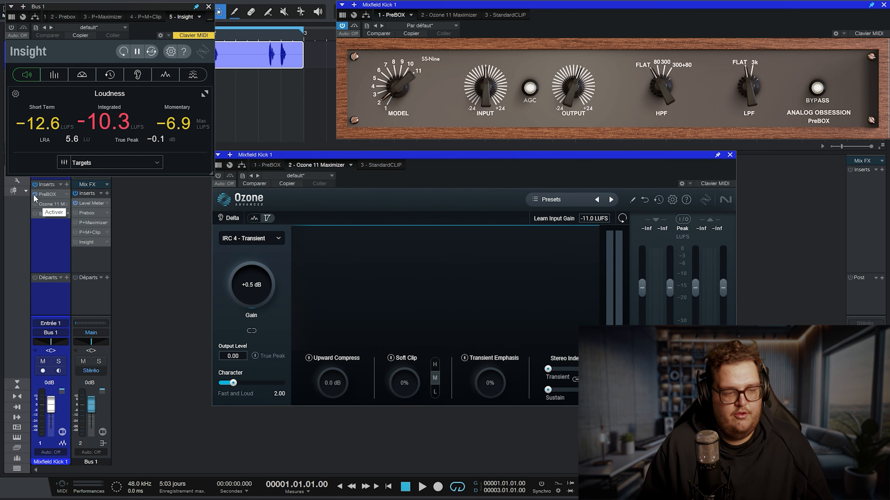
left_click_drag(255, 154, 93, 198)
key("space")
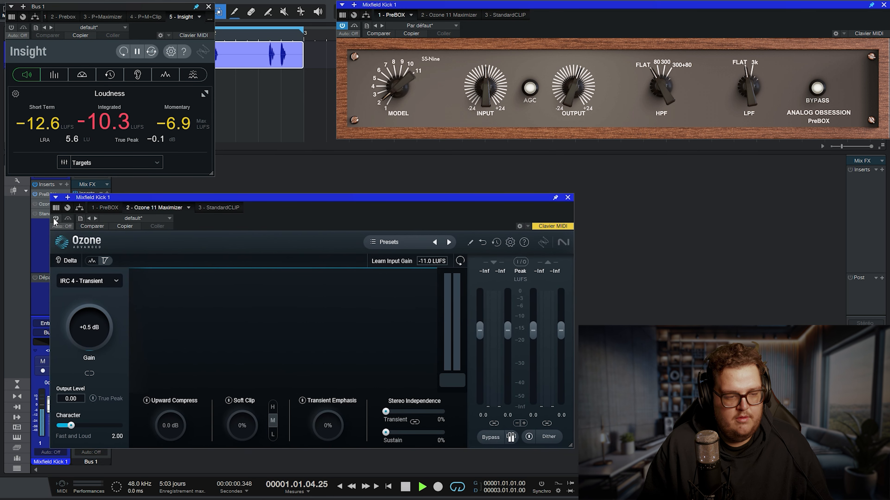
left_click(55, 219)
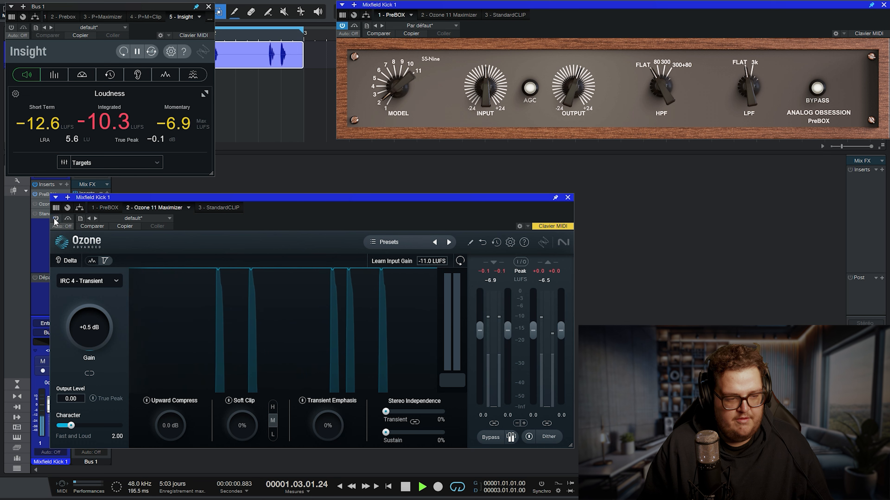
left_click(55, 219)
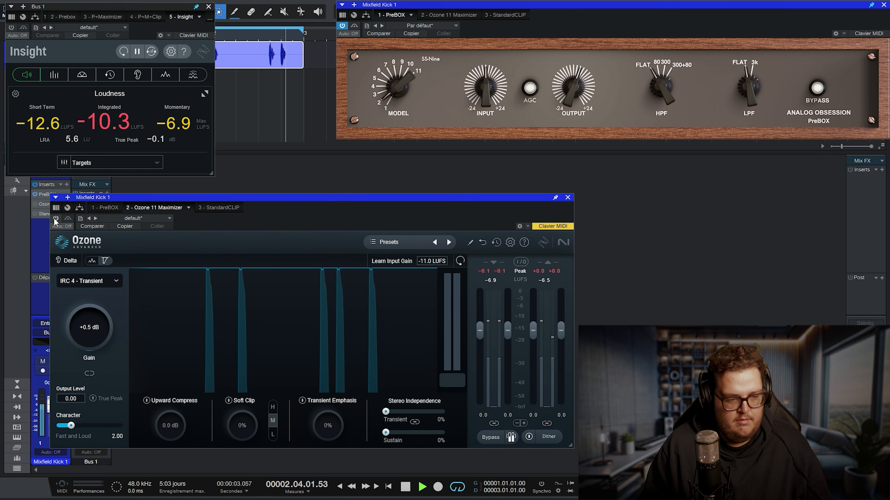
left_click(55, 219)
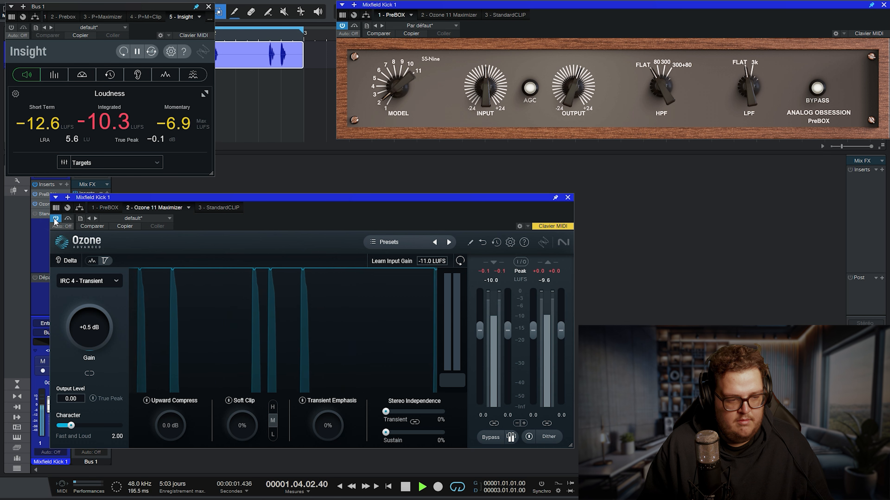
key("space")
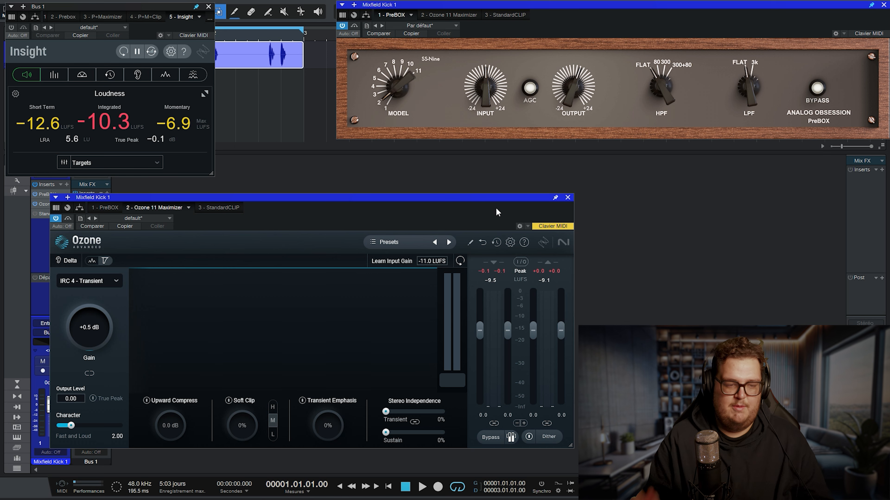
Step: Close the Ozone window, and enable and open Bus 1's P+Maximizer Insight meter beside the meter holding the PreBOX reading
left_click(567, 199)
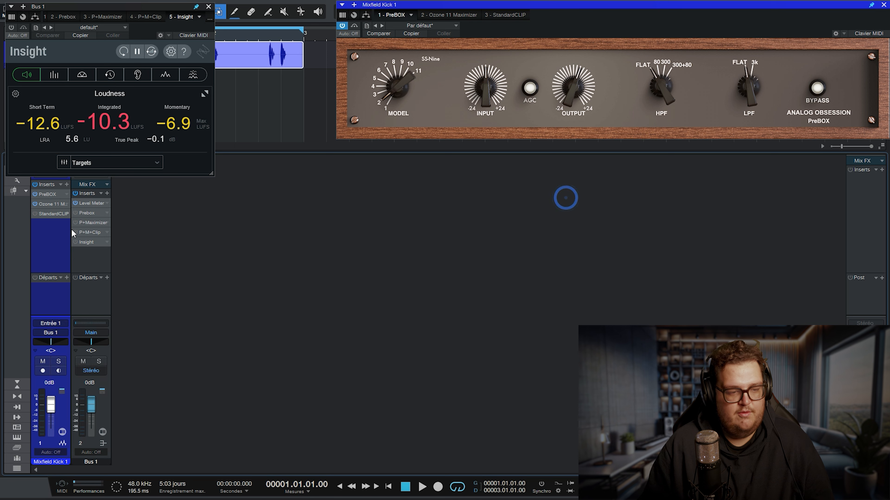
double_click(94, 224)
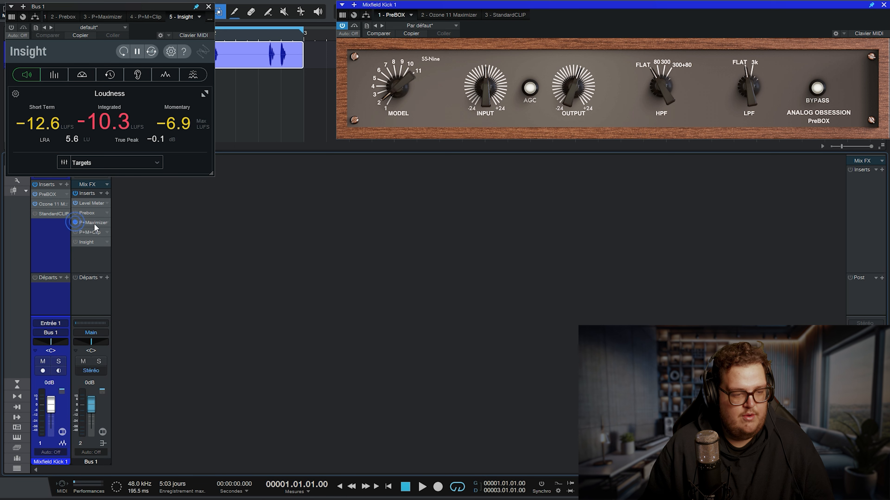
left_click_drag(673, 67, 320, 11)
left_click(100, 7)
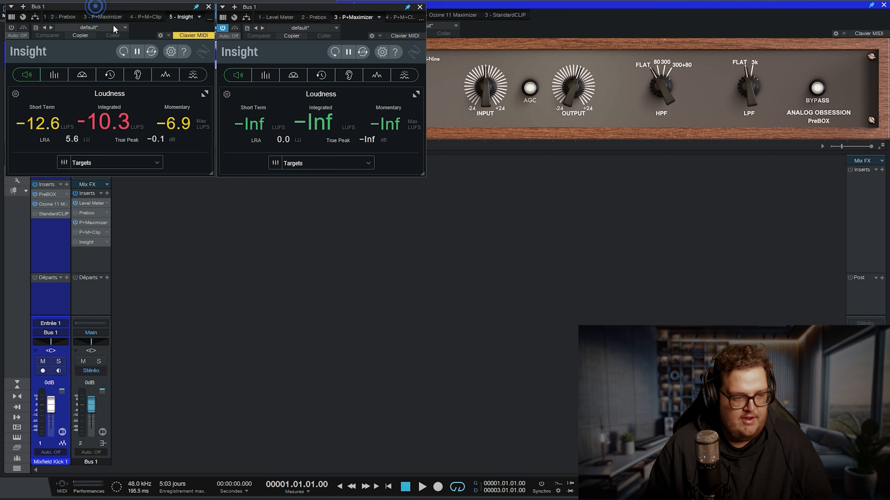
left_click(267, 9)
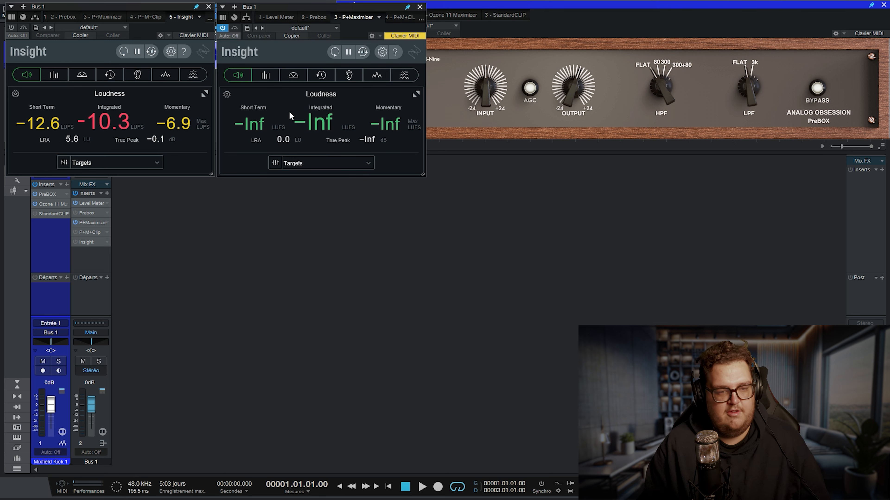
Step: Measure the kick's loudness with PreBOX and the Maximizer on the P+Maximizer meter, and disable that meter to hold its reading
key("space")
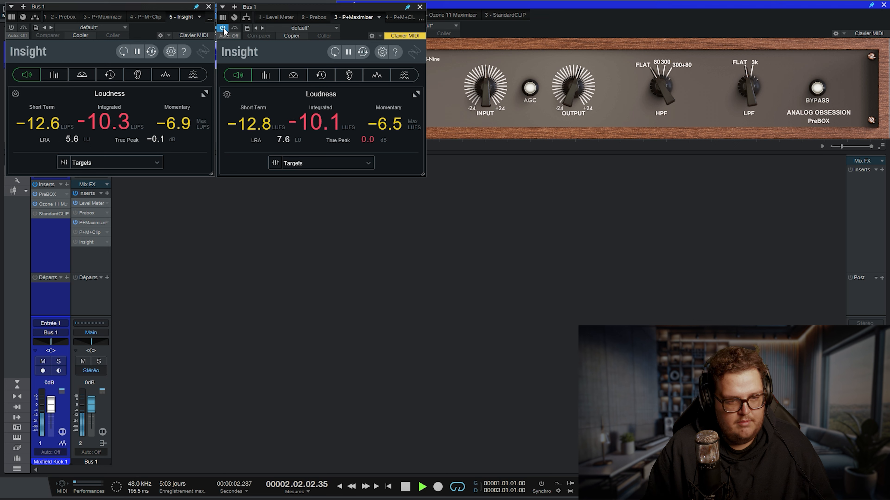
key("space")
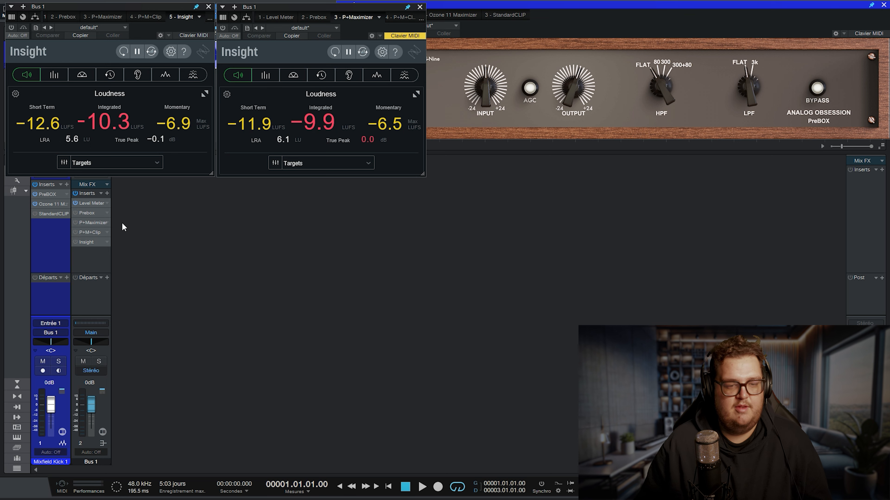
left_click_drag(279, 10, 274, 10)
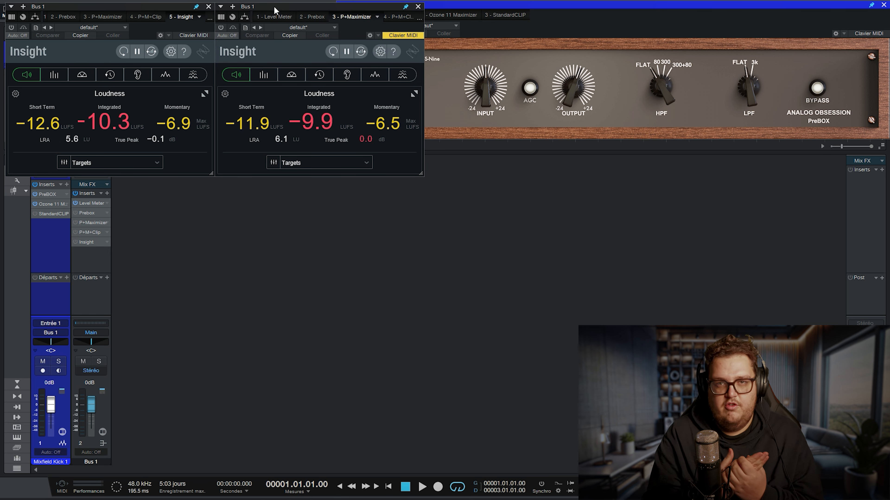
Step: Close the PreBOX window, and enable and open StandardCLIP on the kick channel
left_click(534, 7)
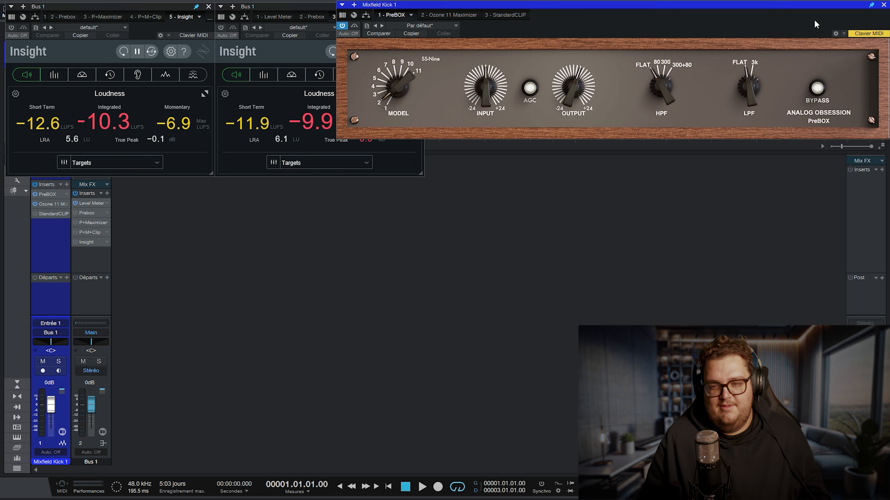
left_click(883, 5)
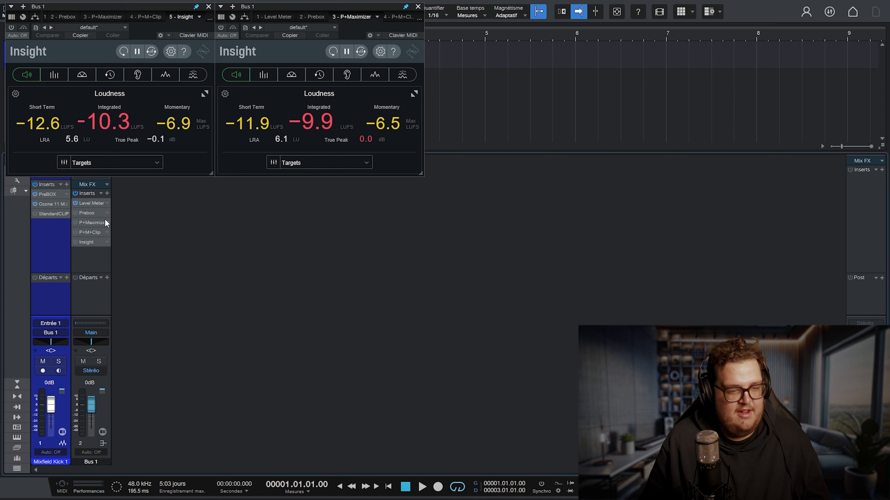
left_click(34, 213)
left_click(42, 214)
left_click_drag(332, 135, 275, 21)
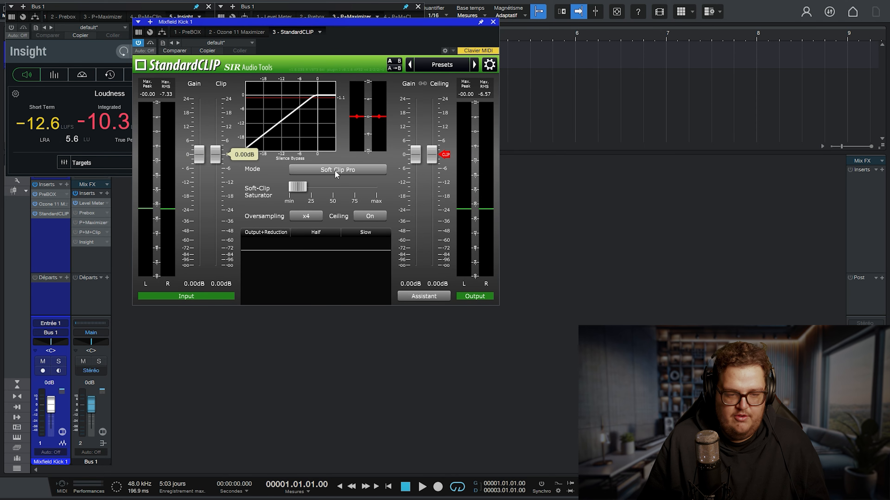
Step: Bring up the kick channel's PreBOX controls to review them, and close them again
mouse_move(294, 196)
mouse_move(198, 158)
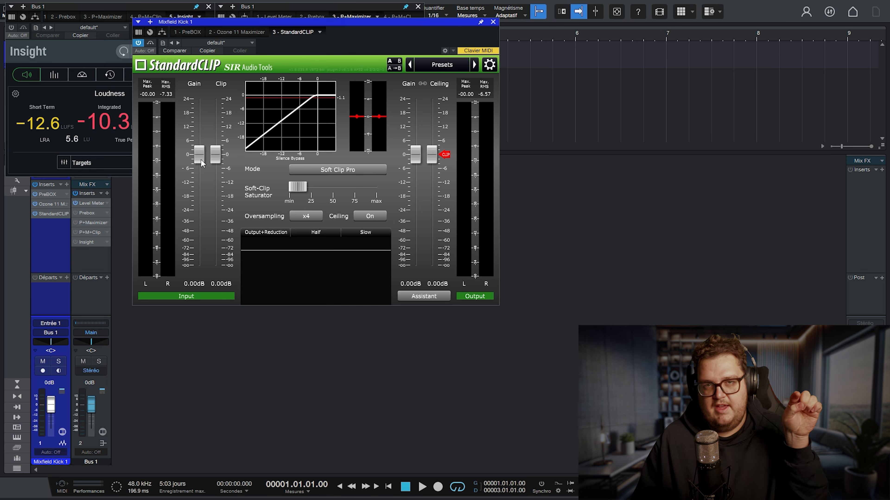
left_click(46, 195)
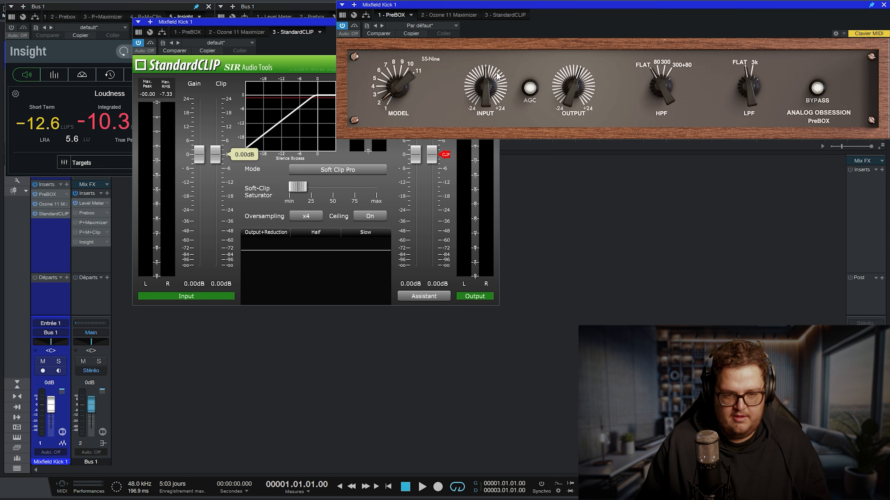
left_click(883, 5)
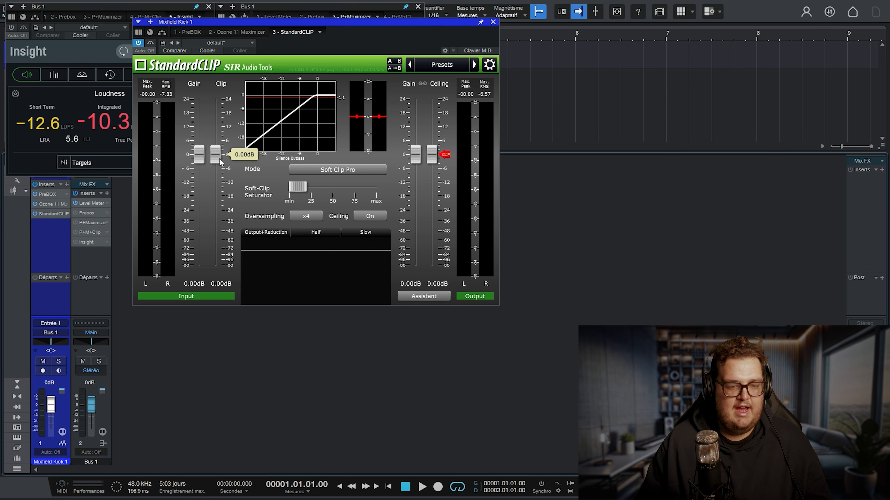
Step: Compare the kick loop's clipping during playback with StandardCLIP's Soft-Clip Saturator at min and raised slightly above min
left_click_drag(299, 187, 291, 188)
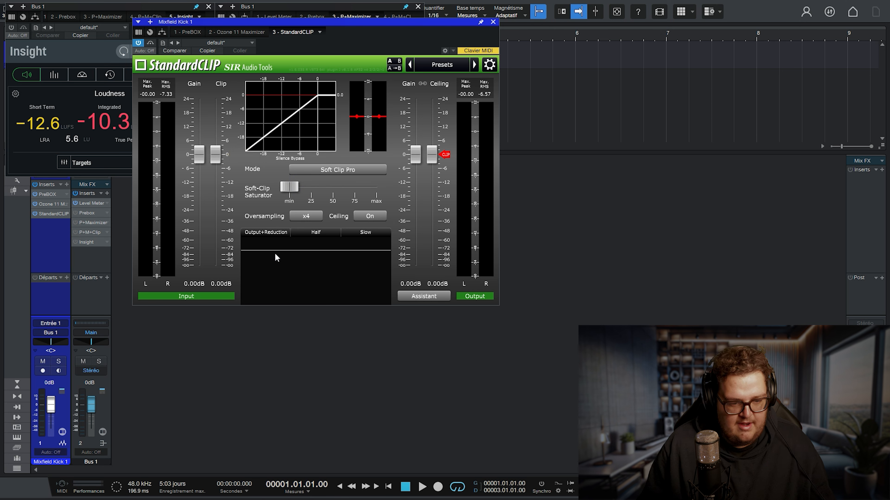
key("space")
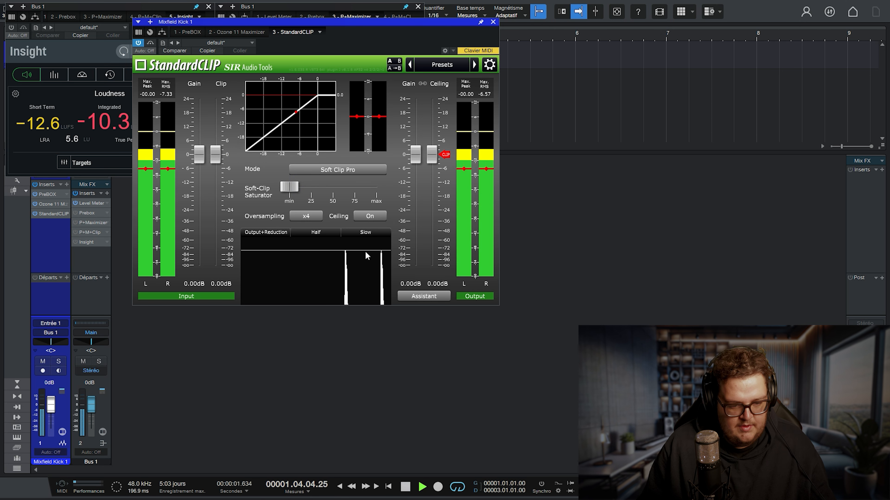
key("space")
left_click_drag(292, 190, 303, 188)
key("space")
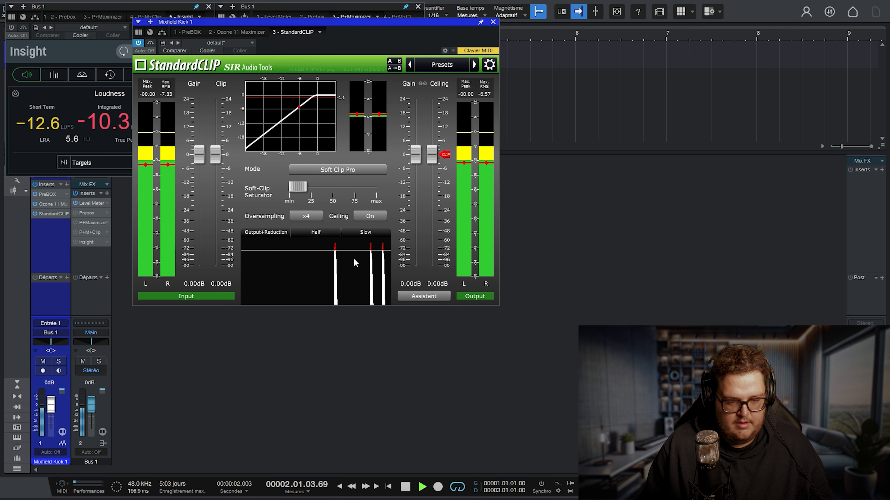
key("space")
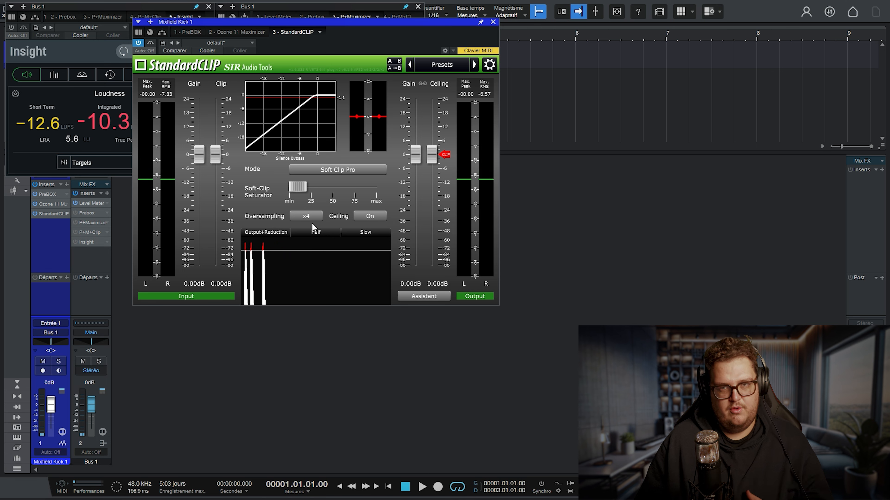
Step: Compare the kick loop during playback with StandardCLIP bypassed and active, and close the StandardCLIP window
mouse_move(283, 202)
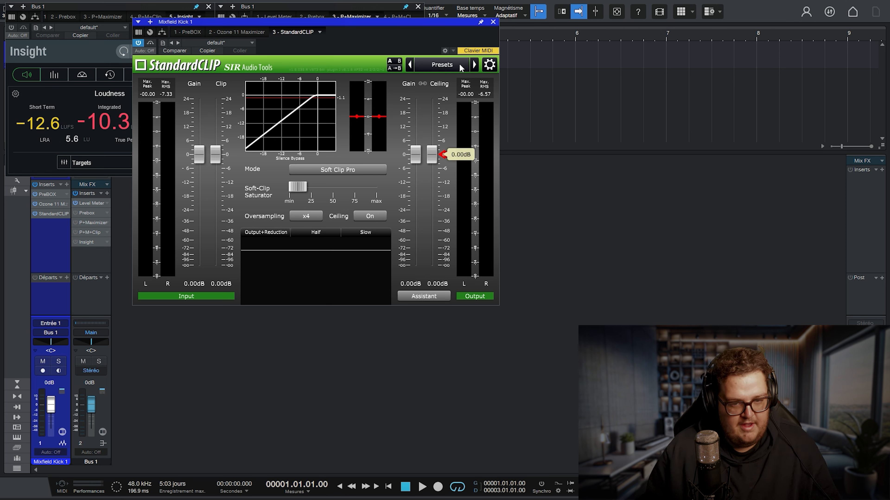
left_click(480, 22)
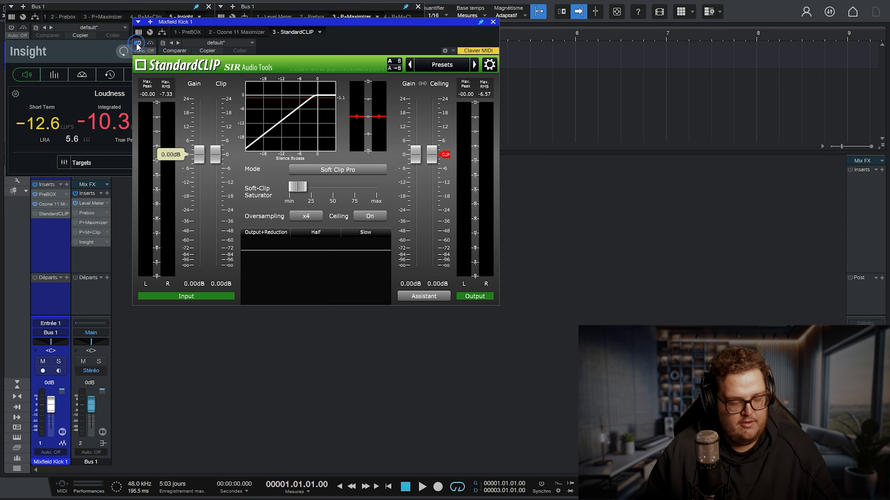
key("space")
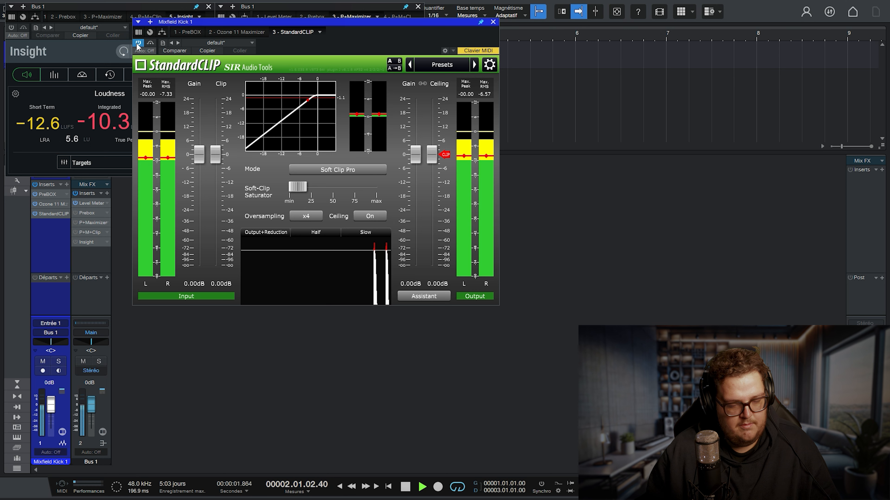
left_click(137, 43)
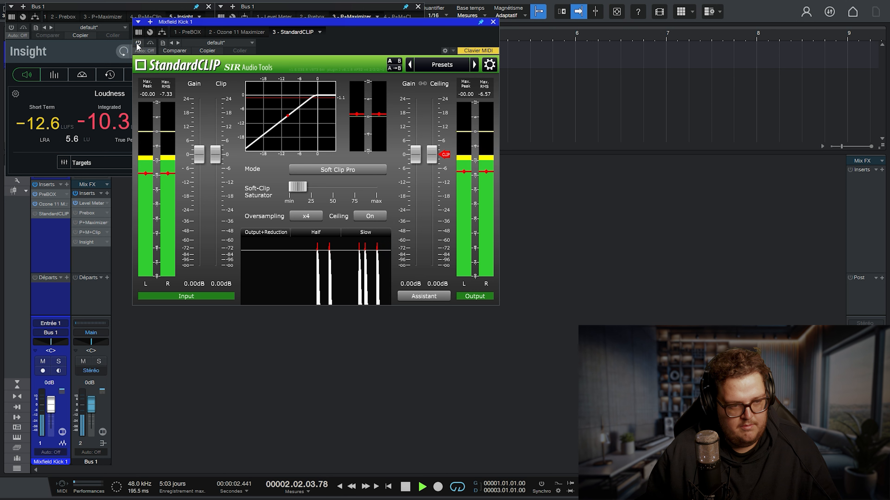
left_click(138, 43)
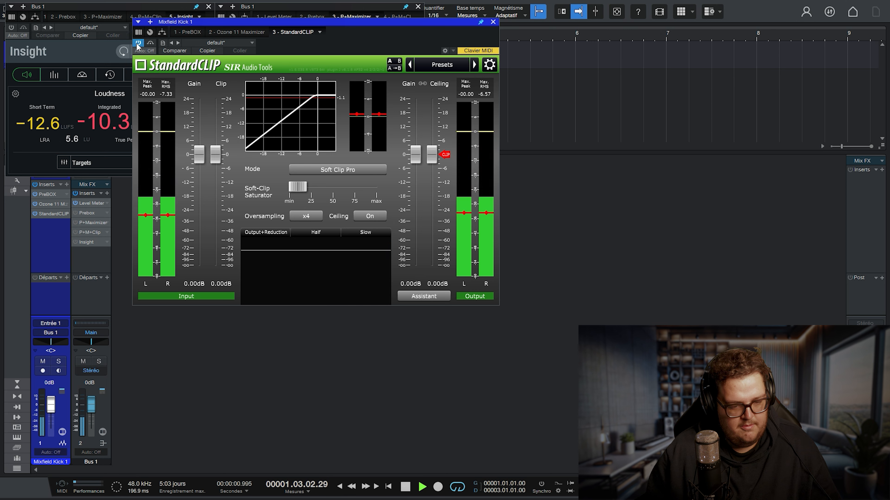
key("space")
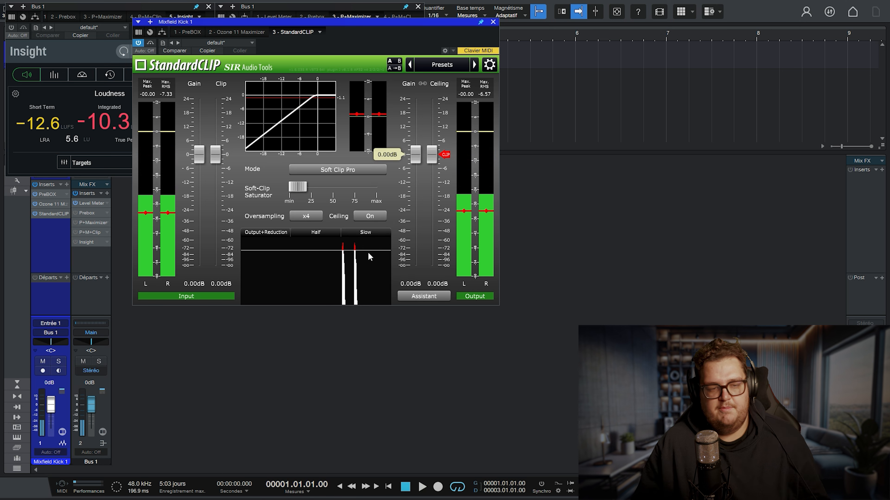
left_click(493, 23)
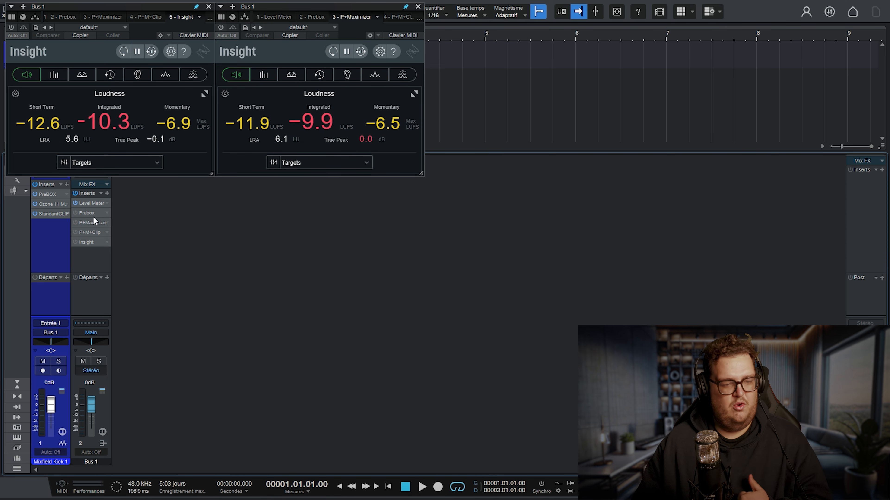
Step: Measure the kick's loudness with PreBOX, the Maximizer and StandardCLIP on the P+M+Clip meter, placed beside the others, and disable that meter
left_click(86, 231)
left_click_drag(294, 248, 596, 5)
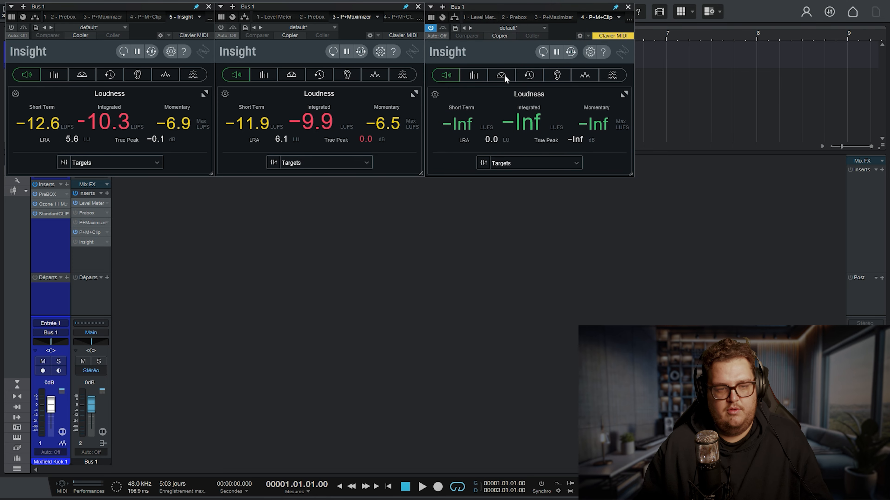
key("space")
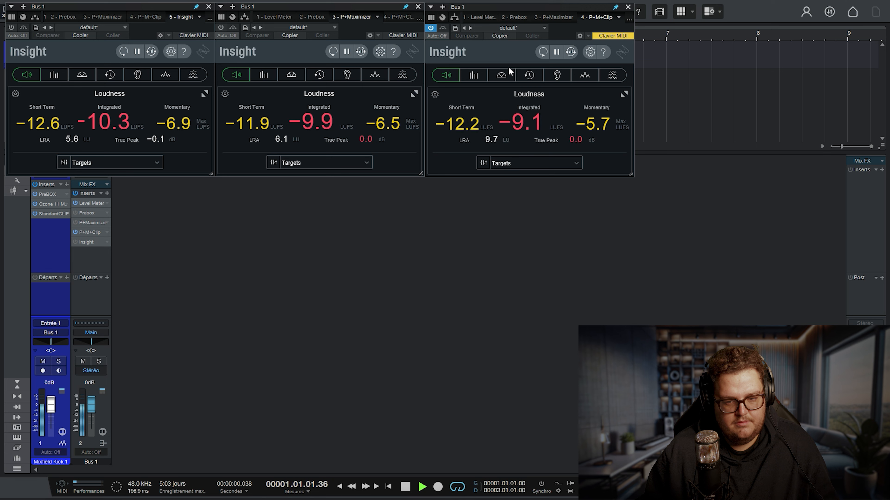
key("space")
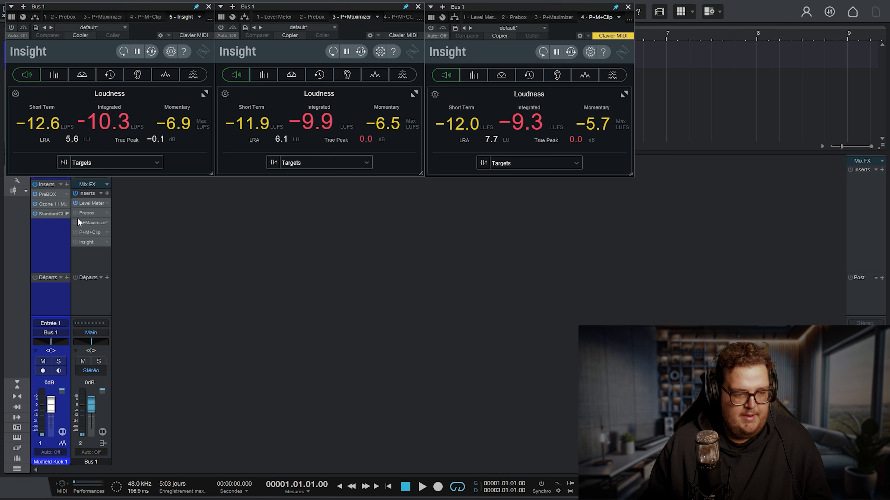
Step: Measure the unprocessed kick's loudness on the Prebox meter with all kick inserts bypassed, and line that meter up with the others
left_click(85, 213)
left_click_drag(168, 11, 313, 199)
left_click(36, 185)
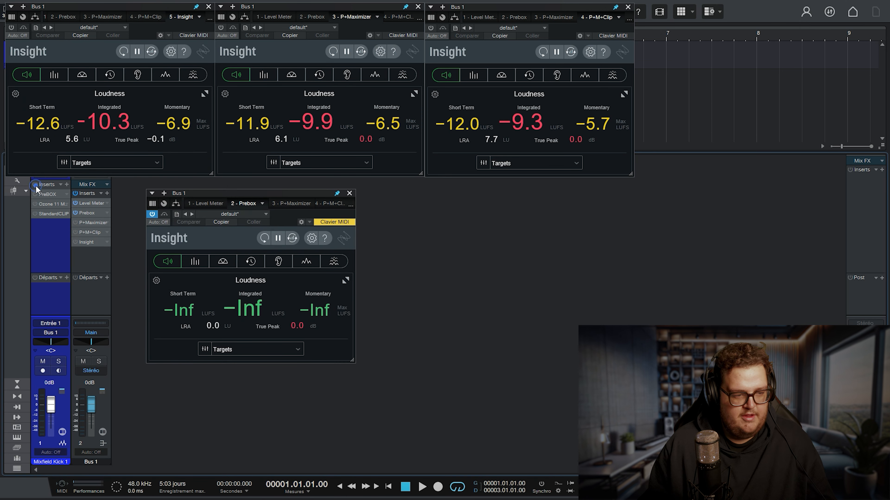
key("space")
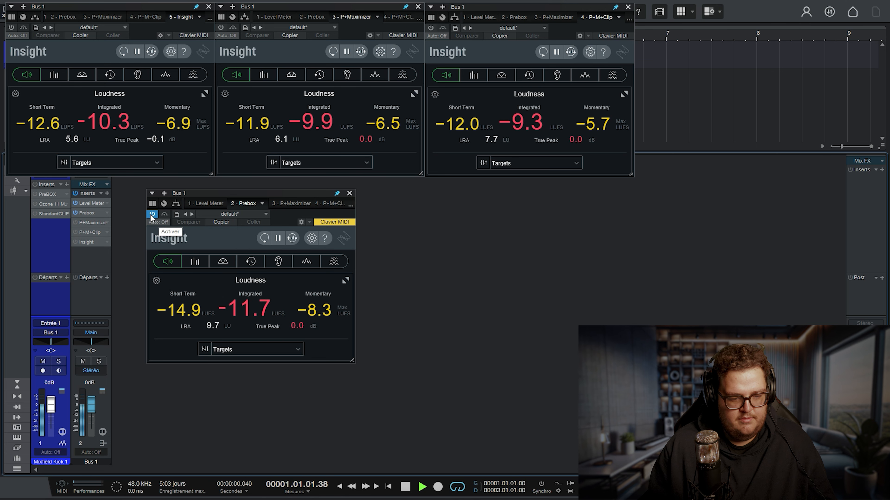
key("space")
left_click_drag(210, 195, 72, 12)
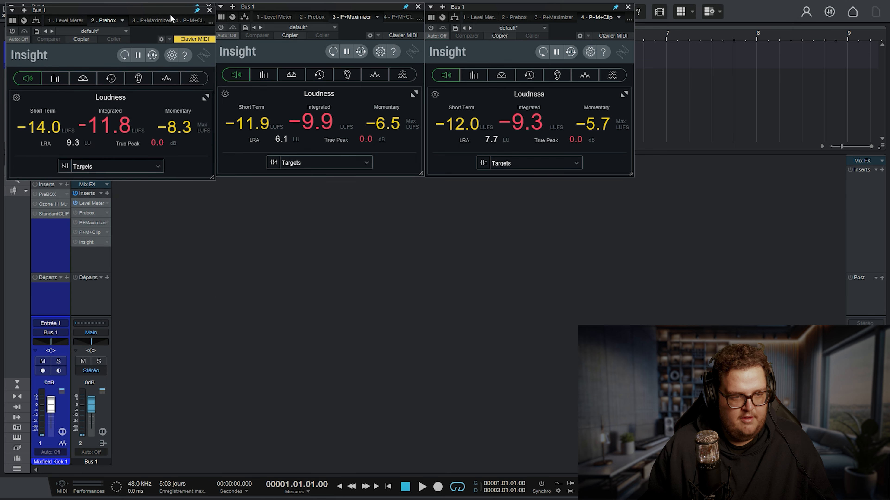
Step: Close all the open Insight meter windows of Bus 1
left_click(210, 10)
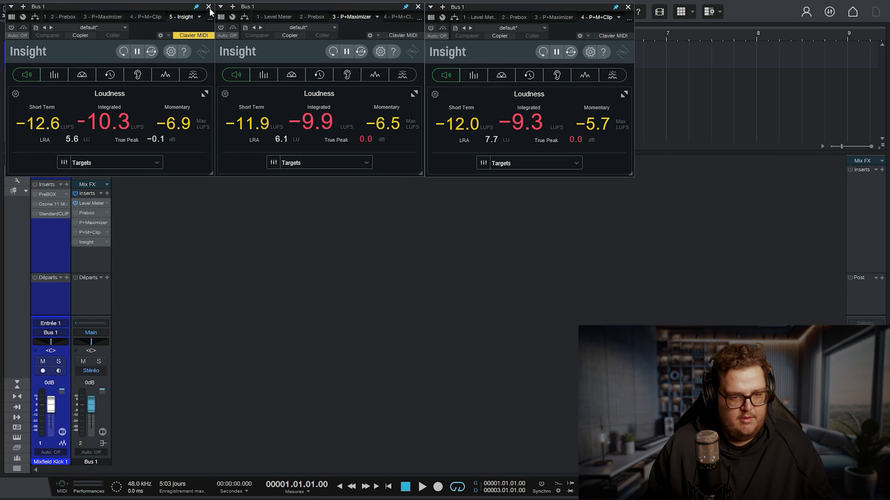
left_click(209, 6)
left_click(366, 118)
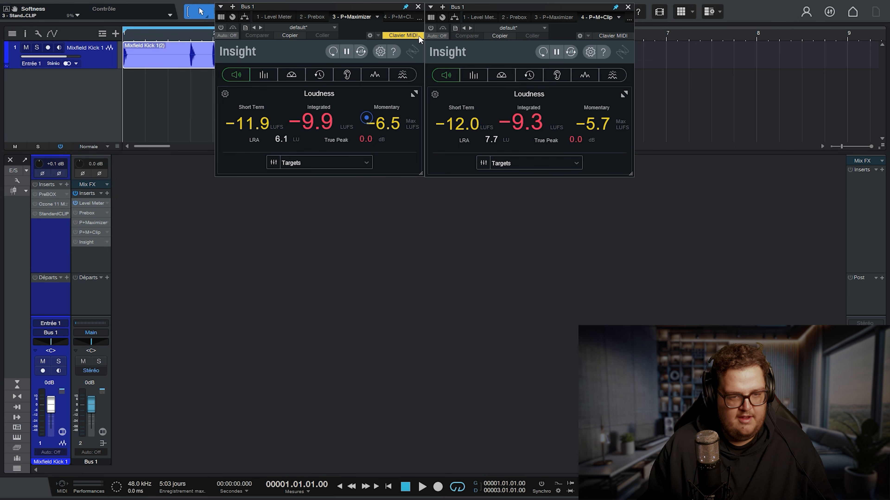
left_click(418, 6)
left_click(578, 108)
left_click(628, 7)
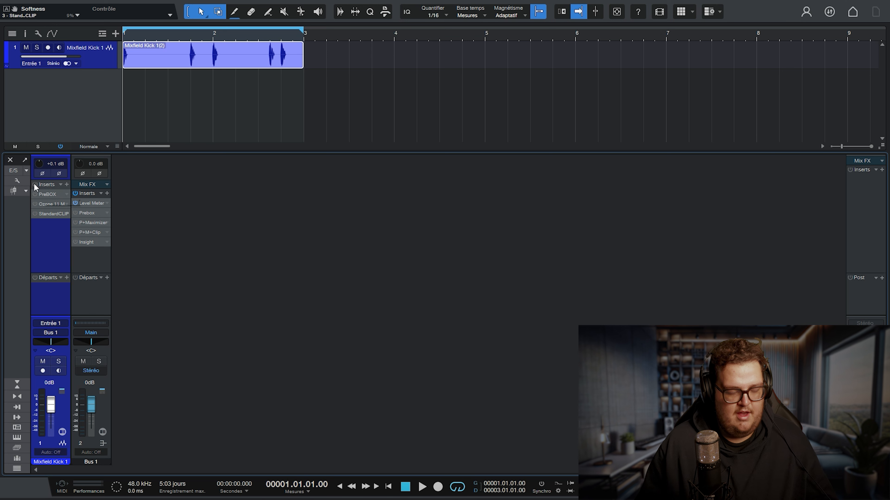
Step: Compare the kick loop during playback with all its channel inserts bypassed and active, leaving them active
key("space")
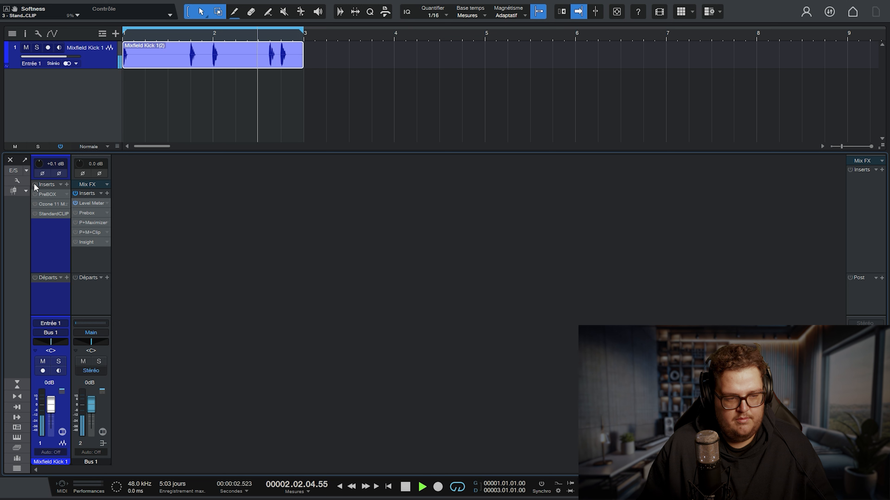
left_click(34, 184)
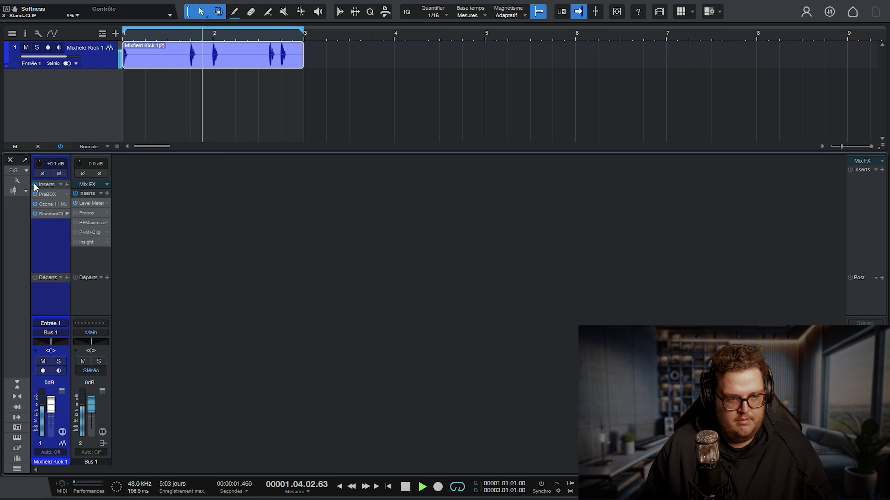
left_click(34, 184)
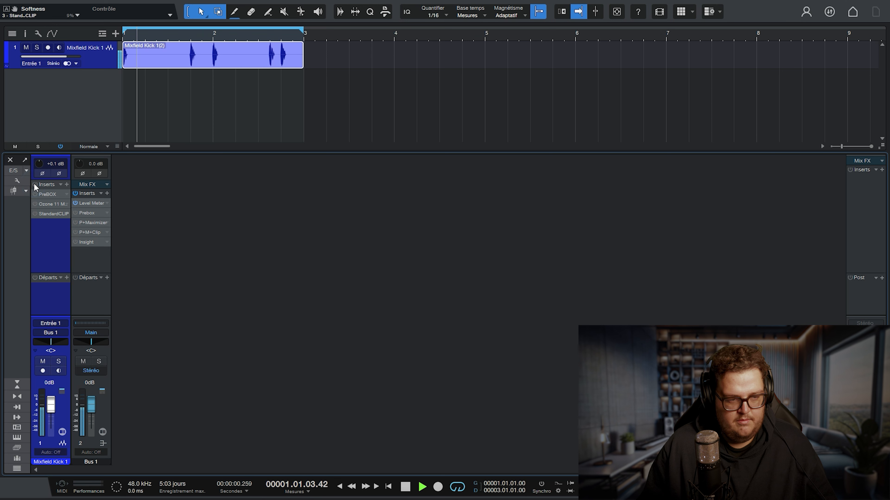
left_click(35, 184)
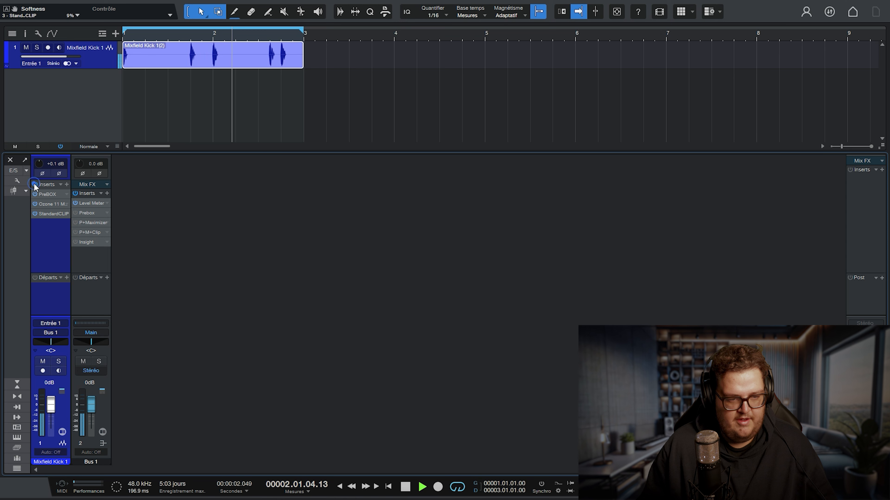
key("space")
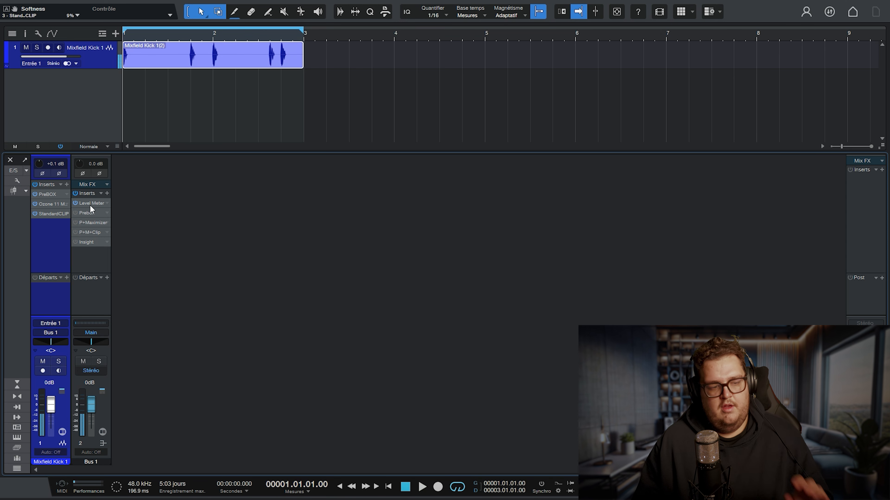
Step: Check the kick's peak level on Bus 1's Level Meter with the kick inserts bypassed and active, and close the meter
left_click(90, 201)
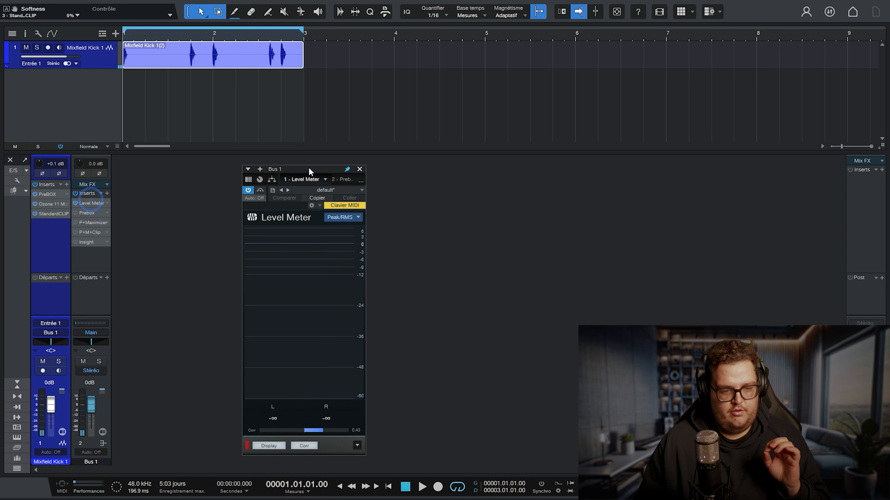
left_click_drag(308, 167, 223, 90)
left_click(34, 184)
key("space")
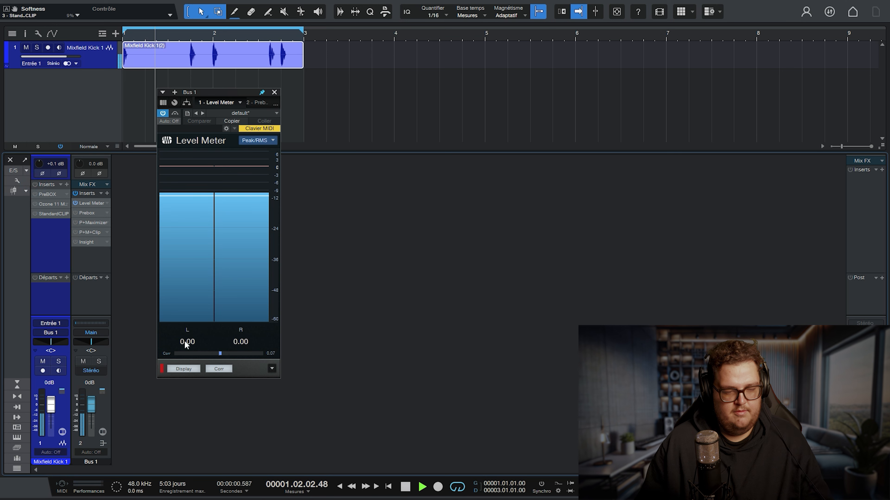
left_click(35, 183)
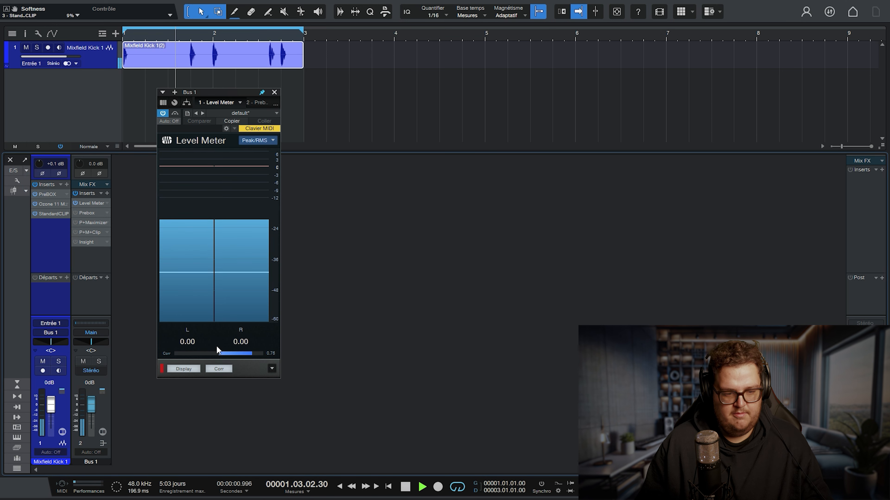
key("space")
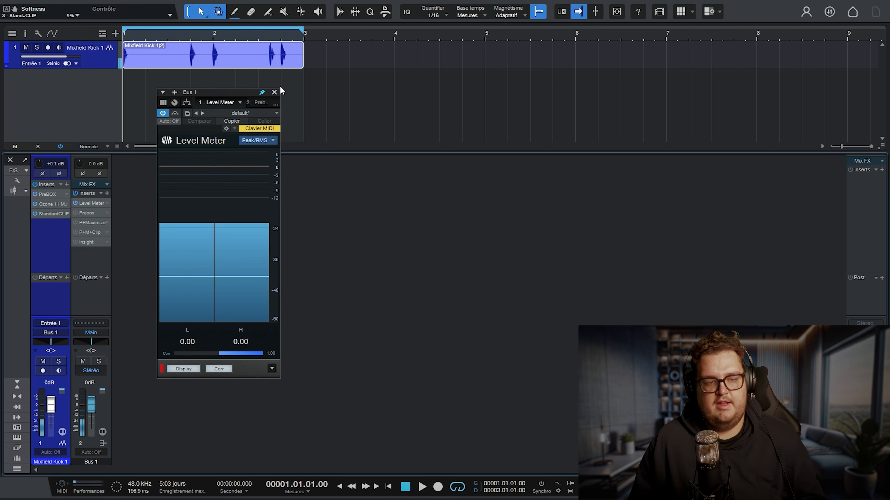
left_click(275, 93)
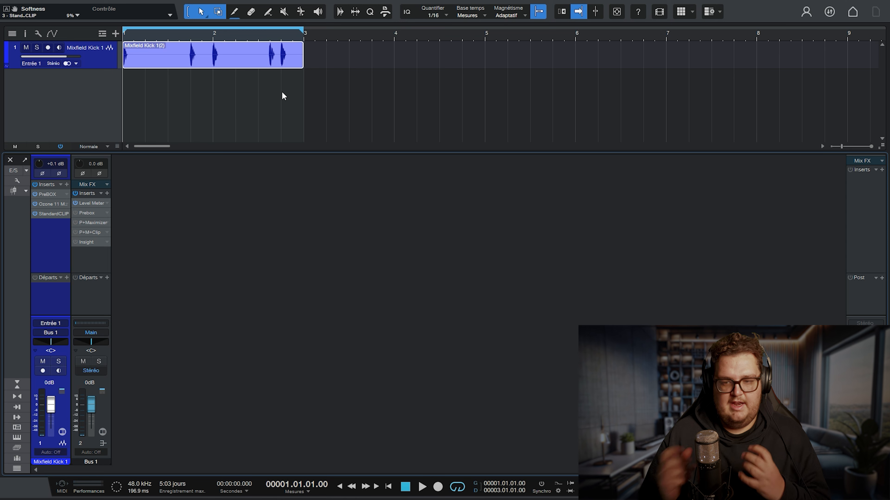
Step: Insert Pro-L 2 on the main output and enlarge its interface
left_click(881, 170)
type("l 2")
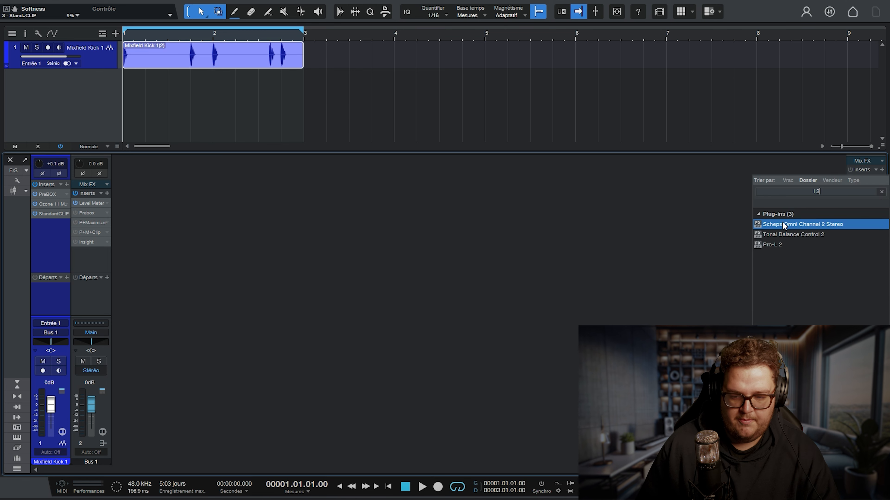
left_click(769, 245)
double_click(770, 245)
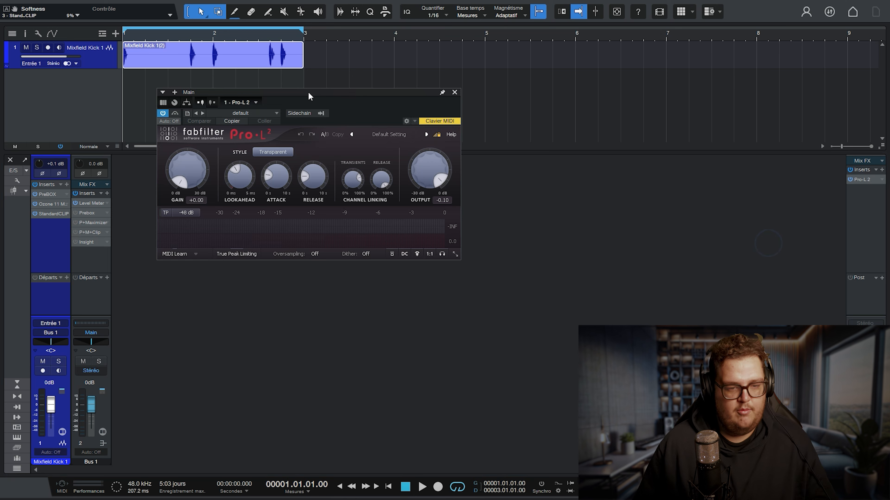
left_click(454, 254)
left_click(468, 297)
mouse_move(354, 95)
left_mouse_down()
mouse_move(343, 86)
mouse_move(338, 100)
left_mouse_up()
Step: Play the kick with its inserts bypassed through Pro-L 2 at default and raised gain, and reset the gain to 0 dB
left_click(35, 184)
key("space")
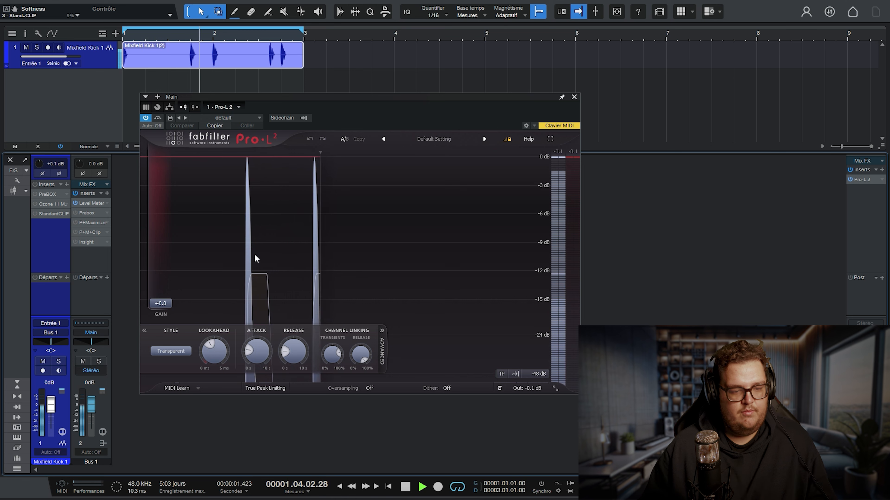
key("space")
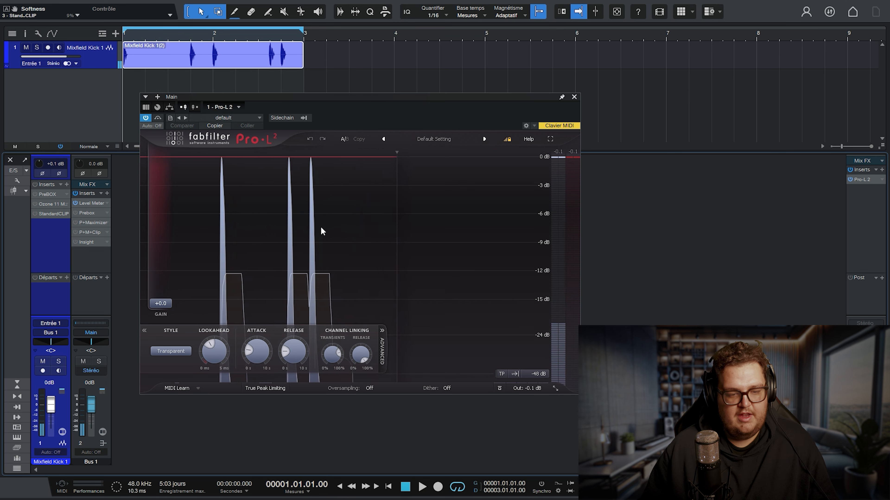
left_click_drag(161, 303, 178, 273)
key("space")
key("space")
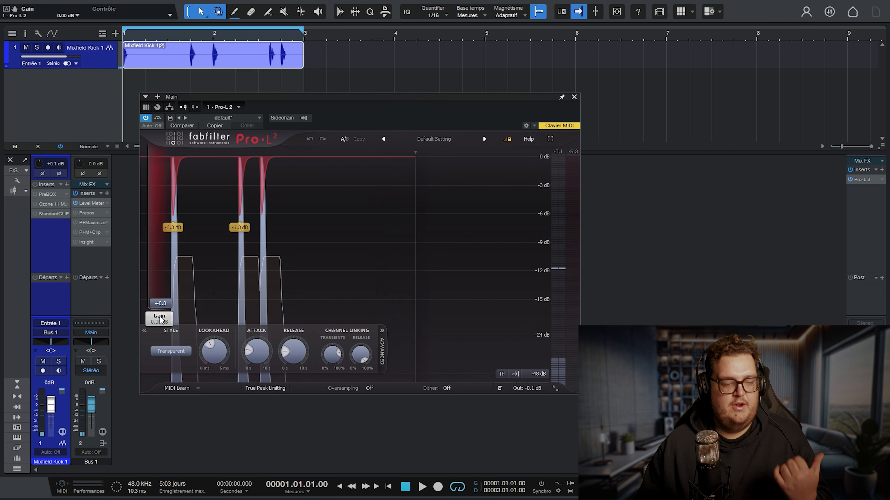
double_click(160, 274)
Step: Re-enable the kick channel's inserts and set the channel volume to -6 dB
left_click(35, 185)
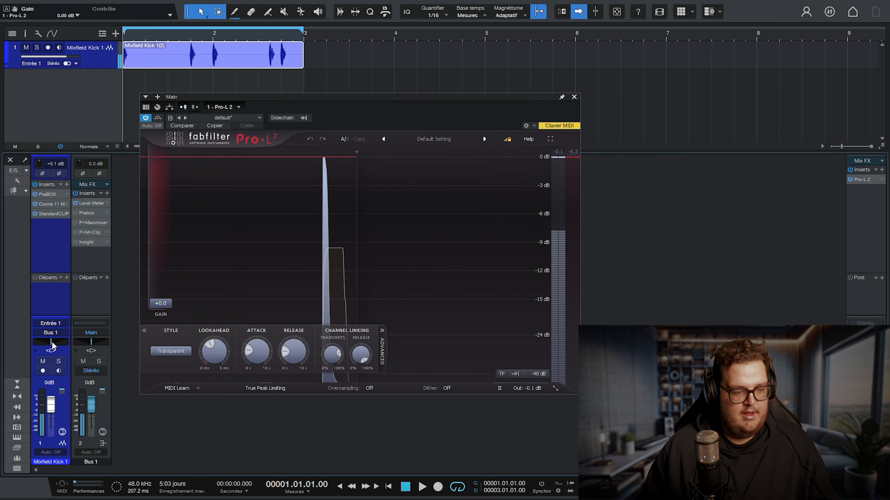
type("-6")
key("Return")
Step: Play the processed kick at the lowered volume through Pro-L 2, try raising the limiter's gain, and reset it to 0 dB
key("space")
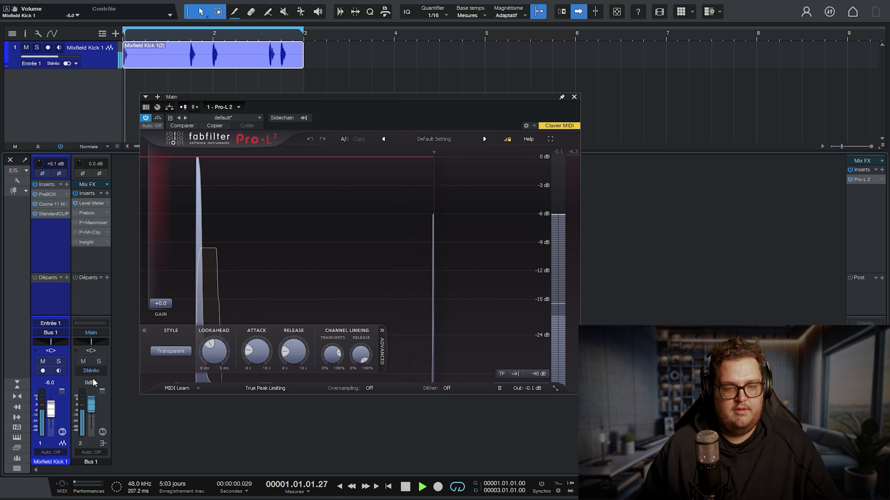
key("space")
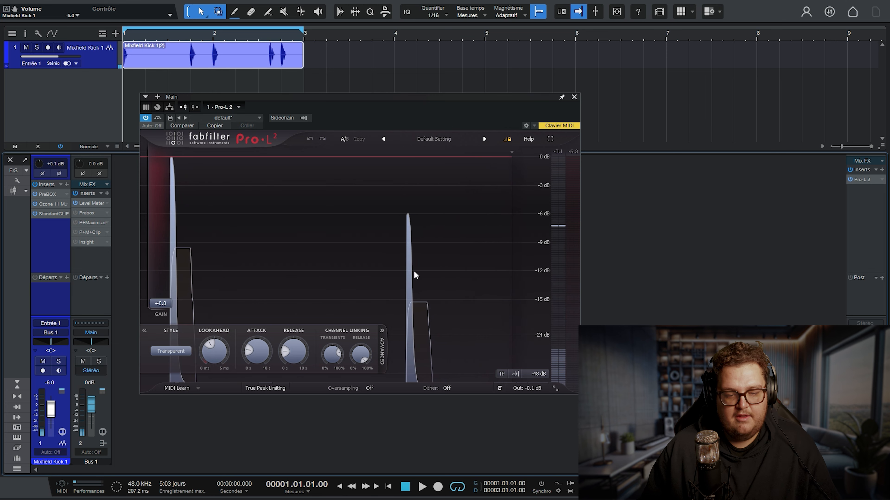
left_click_drag(167, 302, 177, 285)
double_click(168, 300)
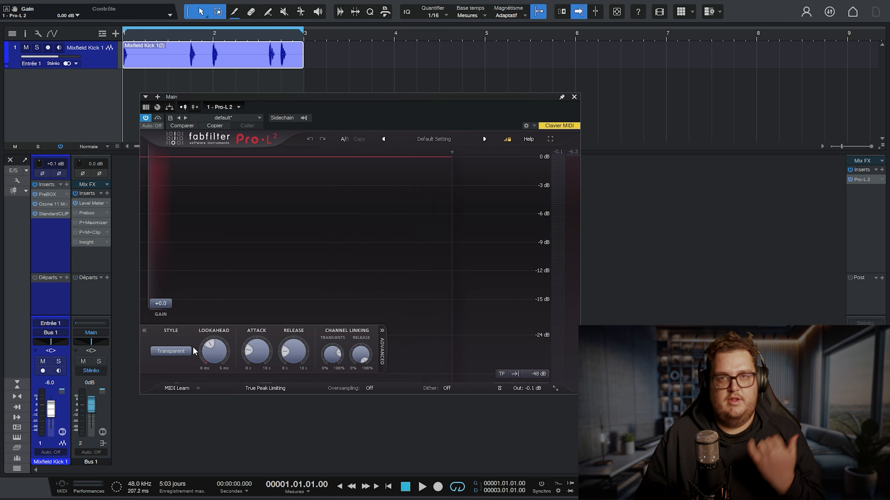
Step: Add the After Dark Clap sample on a new track below the kick at position 1.3 and close its channel window
mouse_move(171, 313)
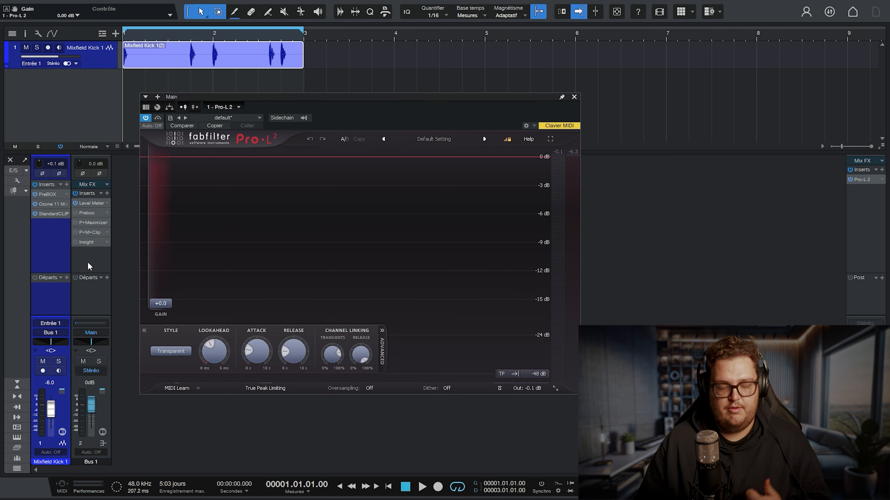
key("F5")
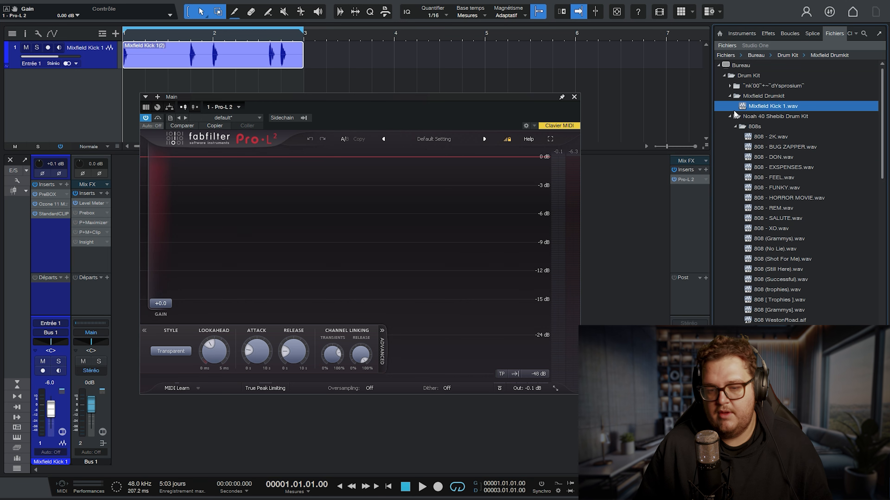
left_click(734, 128)
left_click_drag(755, 150, 176, 84)
key("F5")
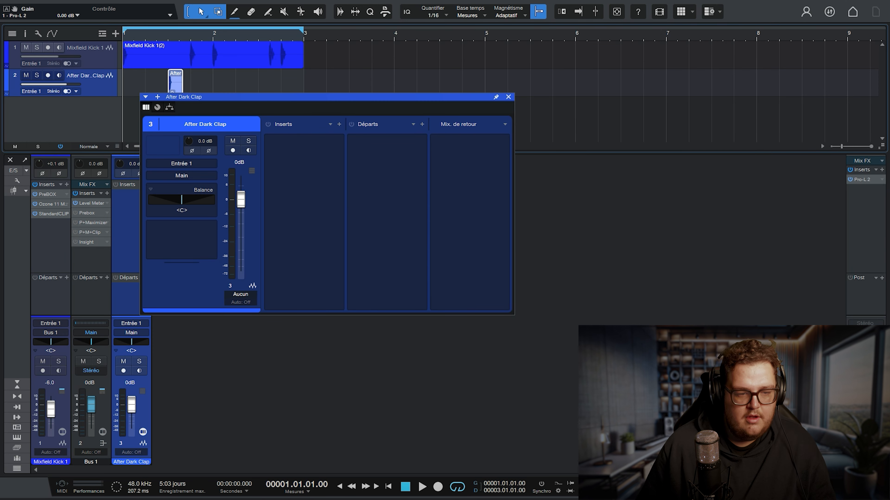
left_click(508, 97)
Step: Solo the After Dark Clap track without record-arming it and play the clap
left_click(36, 75)
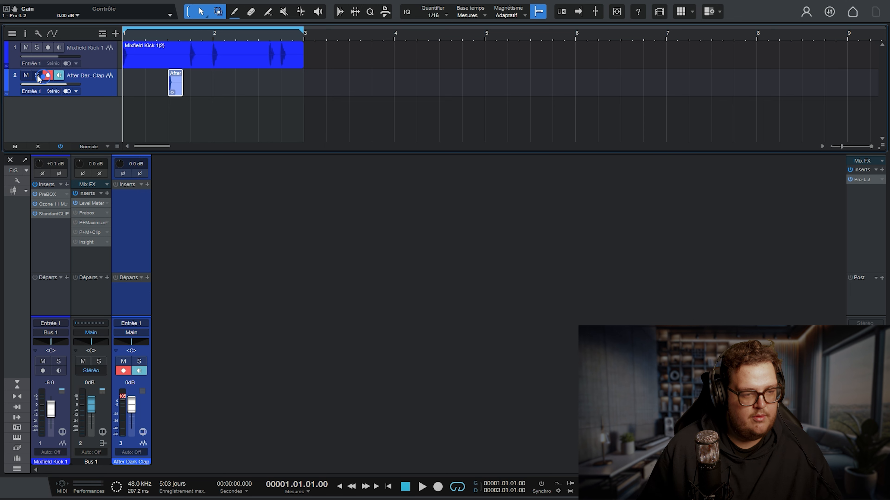
left_click(37, 75)
left_click(48, 75)
left_click(37, 75)
scroll(162, 34, "up", 5)
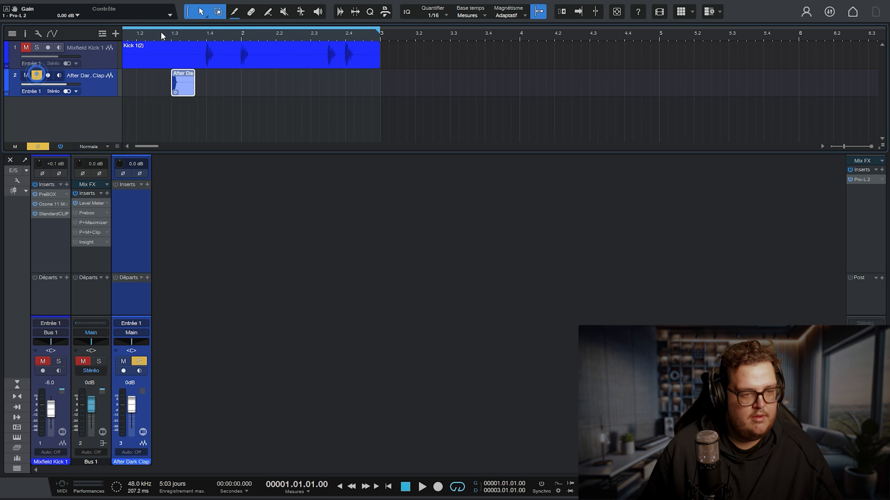
key("space")
key("space")
key("space")
key("space")
Step: Normalise the After Dark Clap clip and render it as a clip filling the first bar
left_click(25, 33)
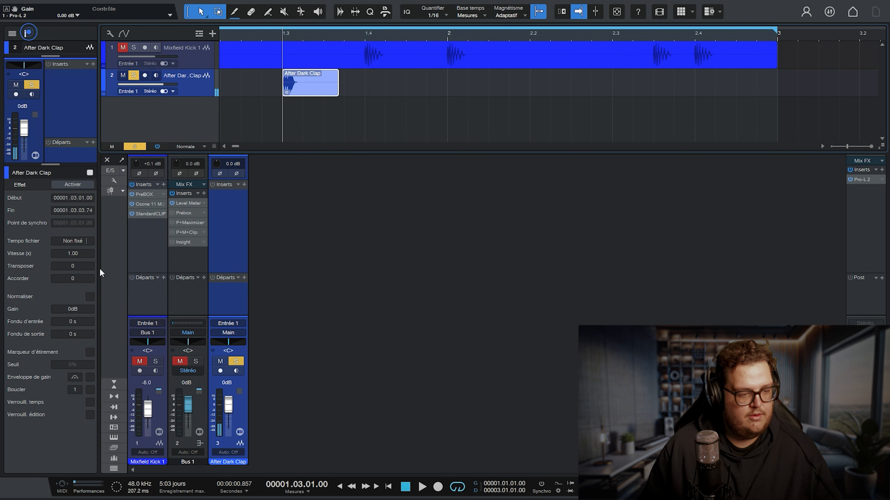
left_click(90, 297)
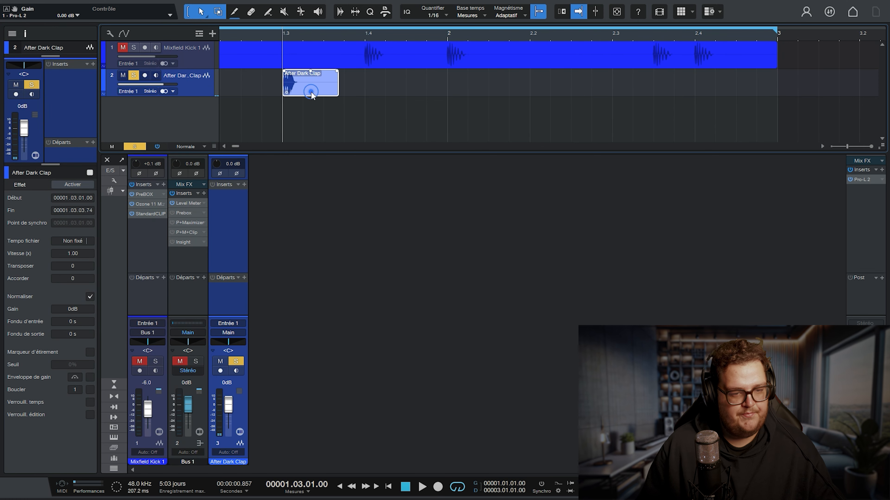
Step: Copy PreBOX from the kick channel and Level Meter from Bus 1 onto the clap channel, keeping both plug-in windows visible
left_click_drag(140, 198, 224, 205)
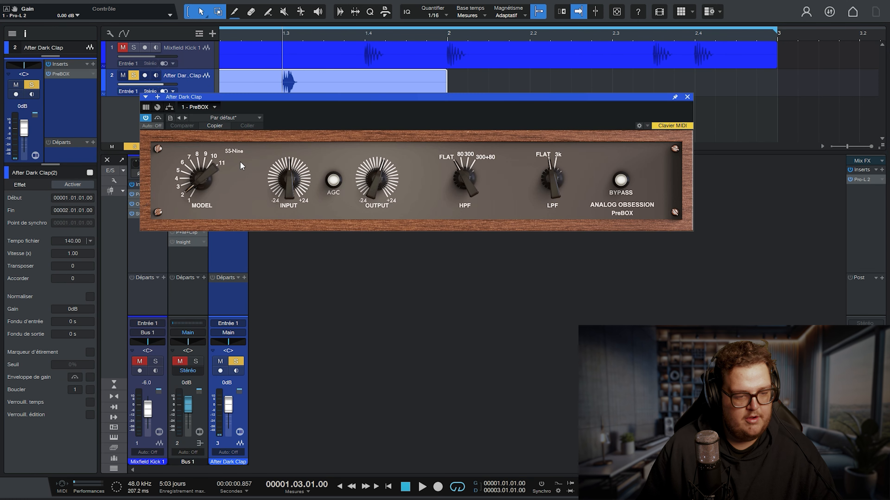
left_click_drag(661, 100, 688, 53)
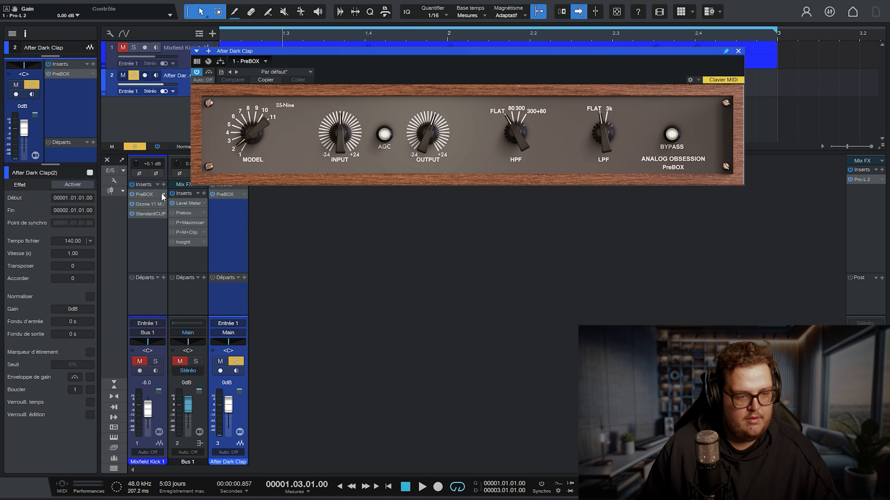
left_click_drag(188, 203, 228, 204)
left_click(26, 33)
left_click_drag(220, 98, 296, 159)
Step: Set the clap's PreBOX output to 3.1 dB during playback, comparing the level with PreBOX active and bypassed
key("space")
left_click_drag(436, 154, 429, 139)
key("space")
left_click(112, 195)
left_click(113, 195)
key("space")
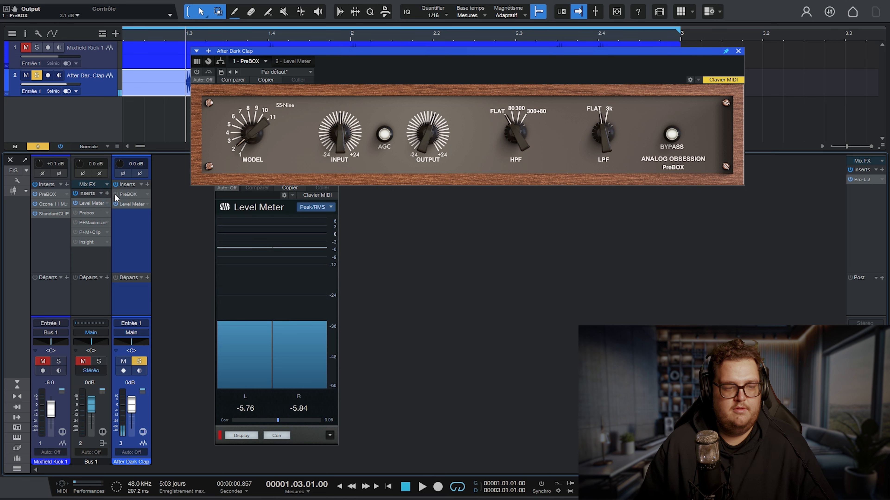
Step: Copy Ozone 11 Maximizer and StandardCLIP from the kick channel onto the clap channel and remove its Level Meter
left_click_drag(43, 204, 125, 202)
left_click_drag(50, 211, 134, 215)
right_click(147, 225)
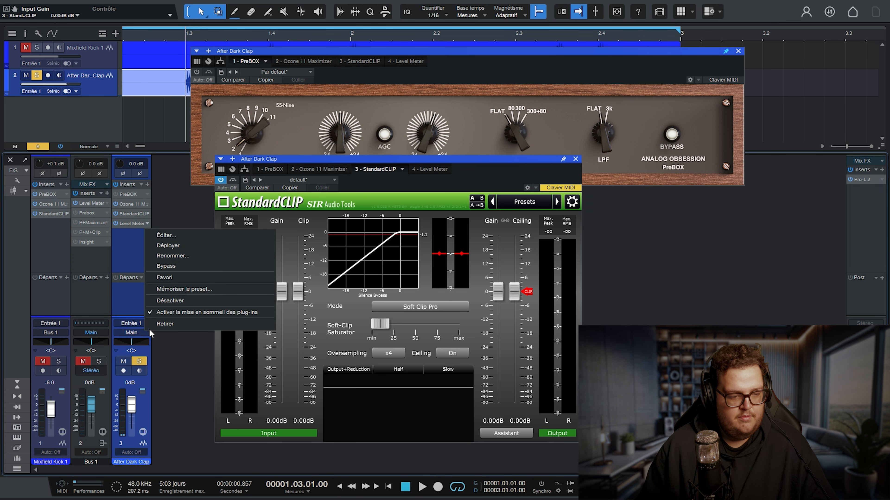
left_click(165, 323)
Step: Set the clap channel volume to -10 dB and play the clap alternately with its inserts bypassed and active
left_click(117, 212)
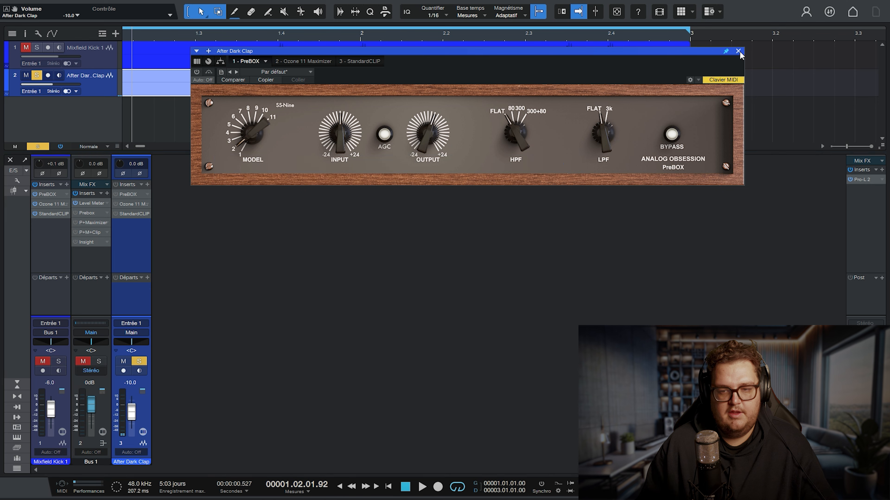
left_click(738, 51)
key("space")
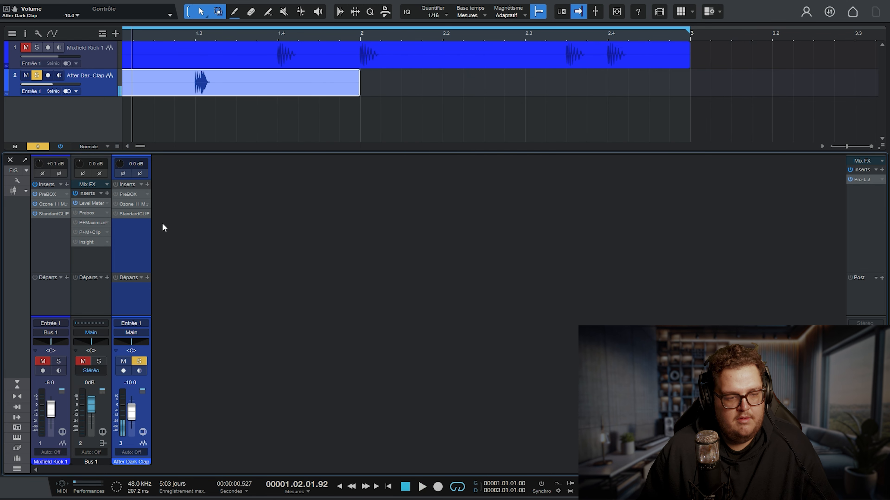
left_click(115, 184)
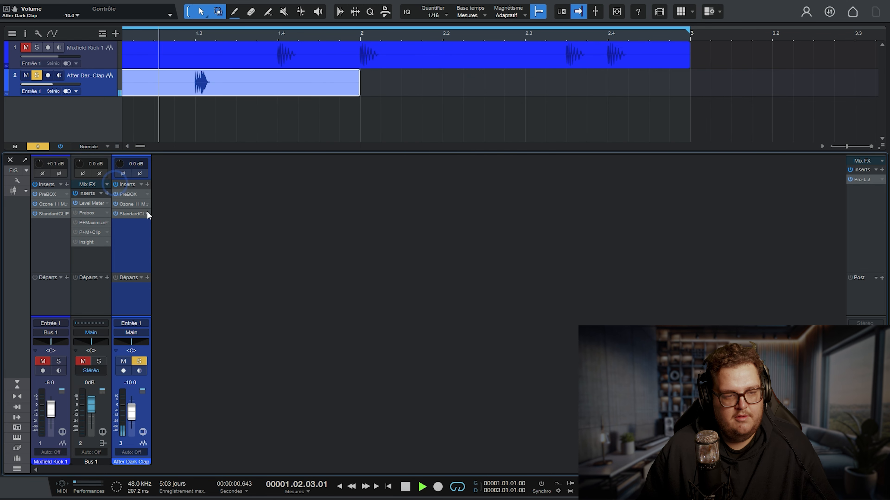
key("space")
key("space")
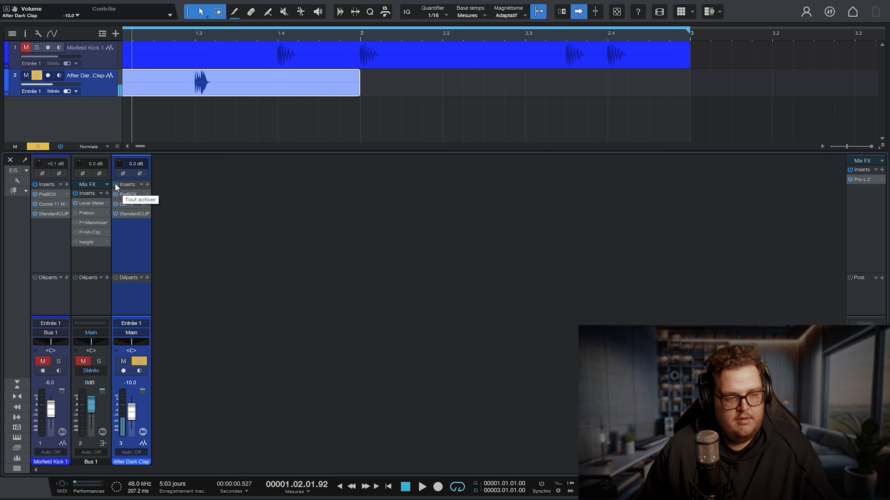
key("space")
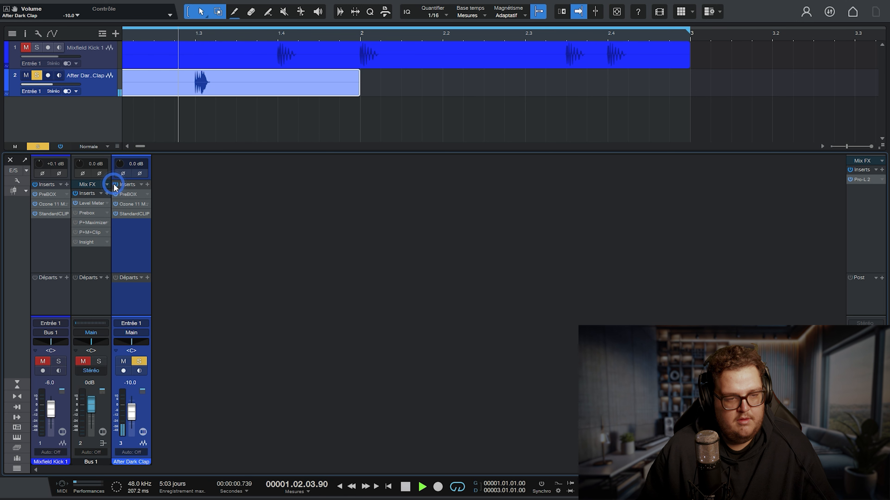
key("space")
left_click(115, 184)
key("space")
left_click(115, 184)
key("space")
key("space")
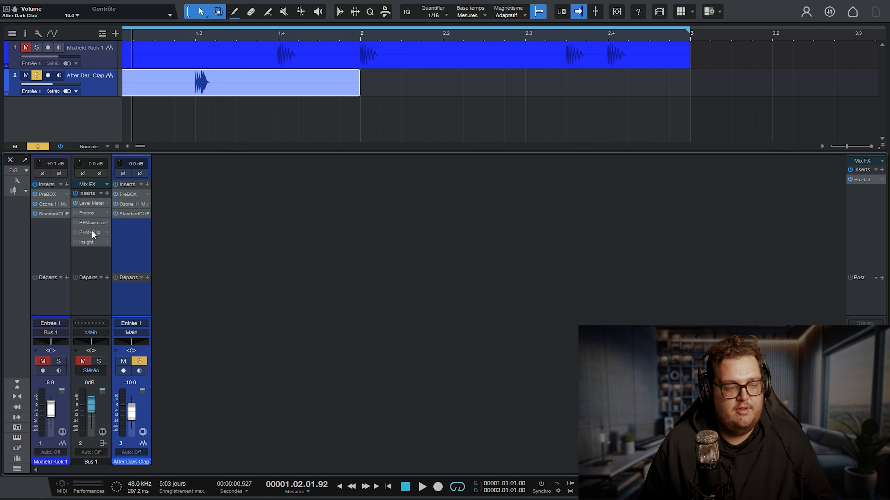
Step: Copy Insight from Bus 1 to the end of the clap channel's inserts and measure the unprocessed clap's loudness
left_click_drag(90, 242, 116, 223)
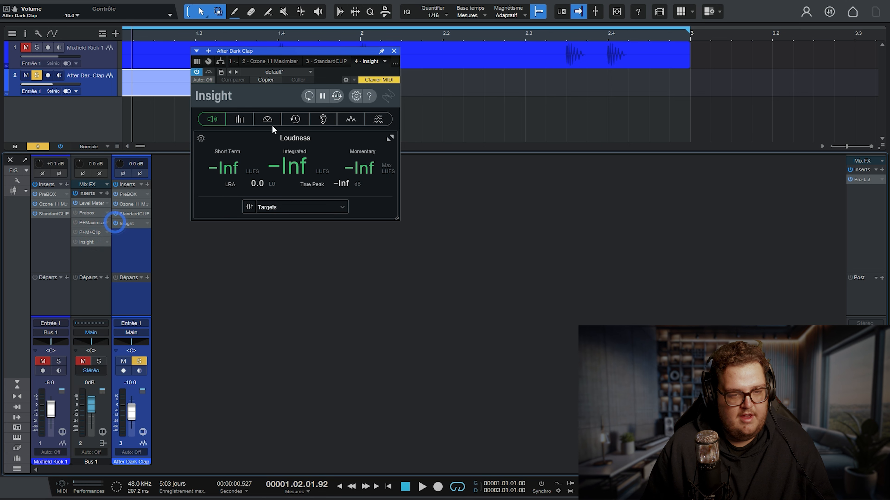
left_click(115, 223)
key("space")
key("space")
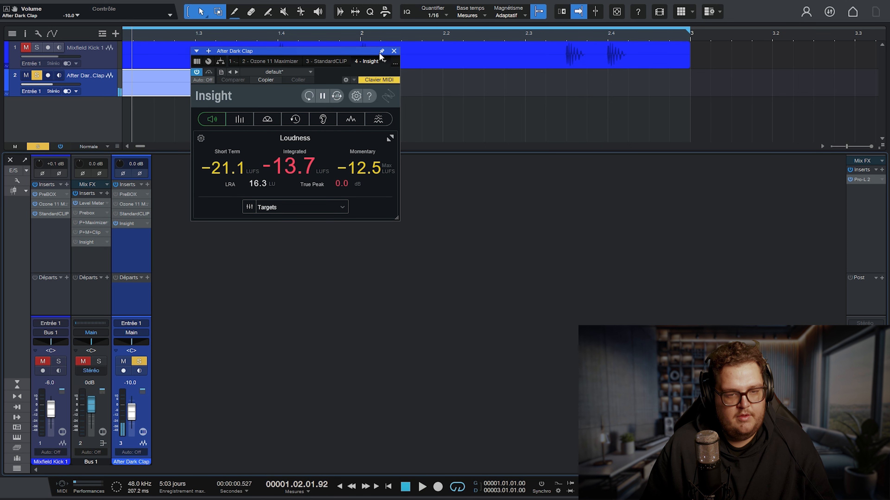
left_click_drag(365, 52, 420, 10)
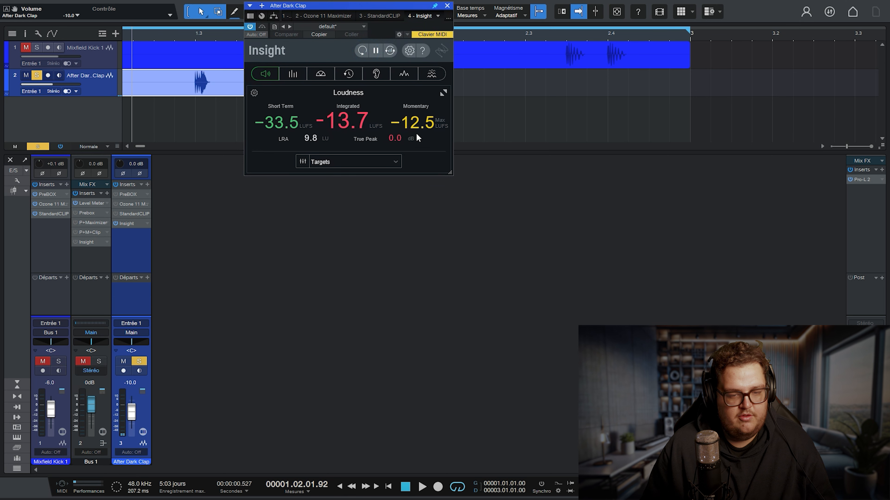
Step: Re-enable the clap's processing, add a second Insight with the first bypassed, measure the processed loudness, and close both meters
left_click_drag(115, 195, 116, 233)
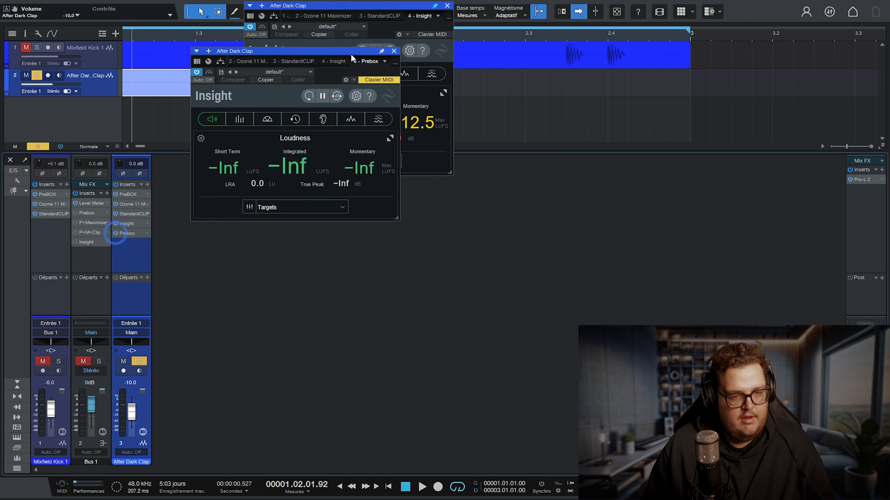
left_click_drag(351, 55, 303, 215)
left_click(115, 223)
key("space")
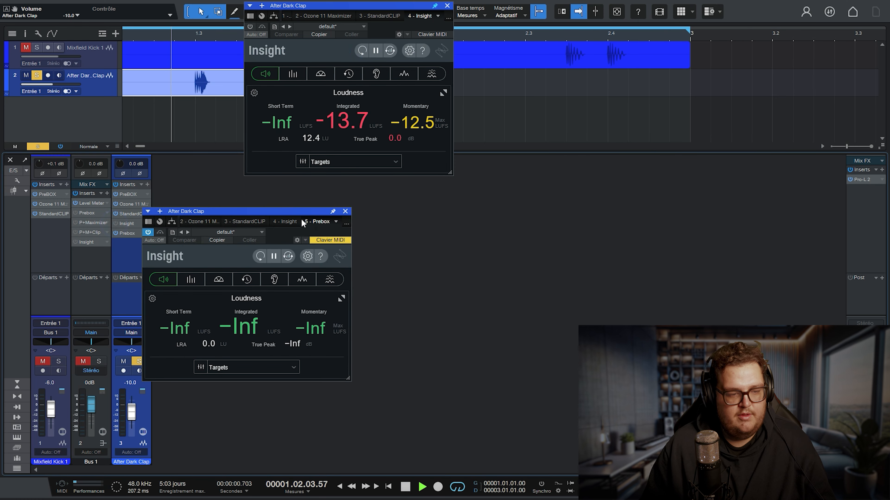
left_click_drag(286, 212, 175, 16)
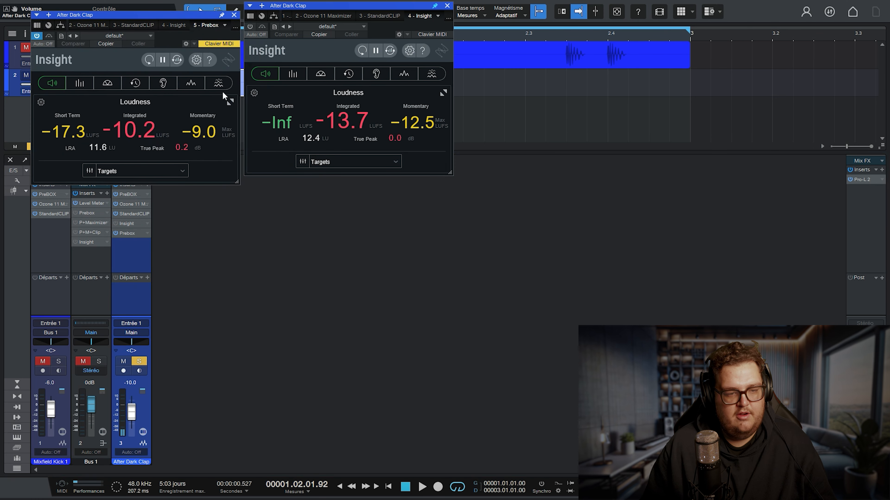
left_click_drag(369, 7, 149, 16)
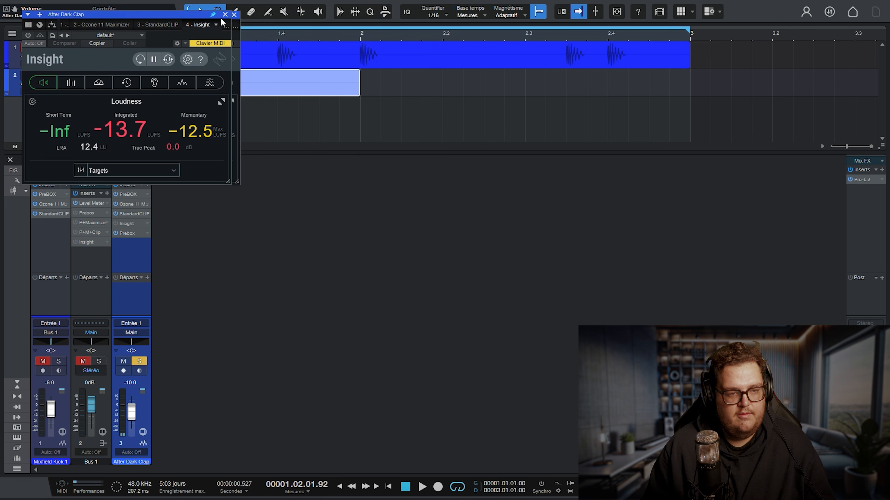
left_click(234, 14)
left_click(234, 14)
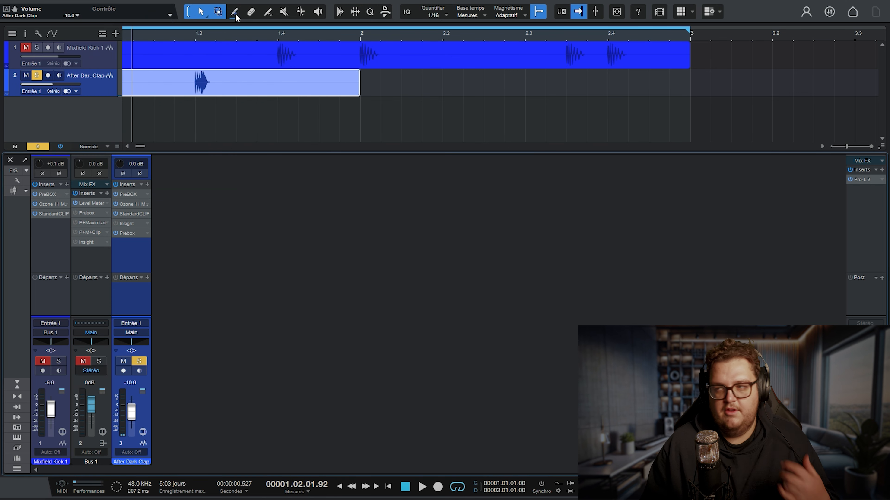
Step: Duplicate the After Dark Clap clip into the second bar
key("w")
key("w")
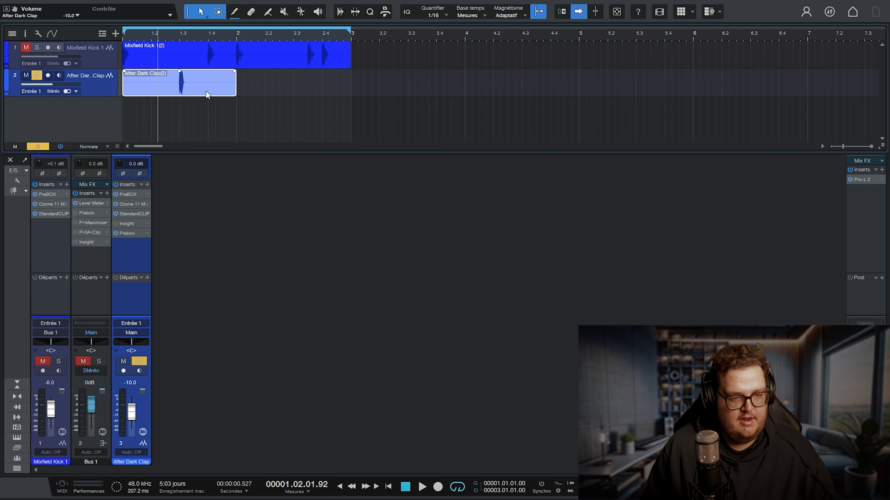
left_click_drag(206, 90, 327, 102)
left_click(385, 90)
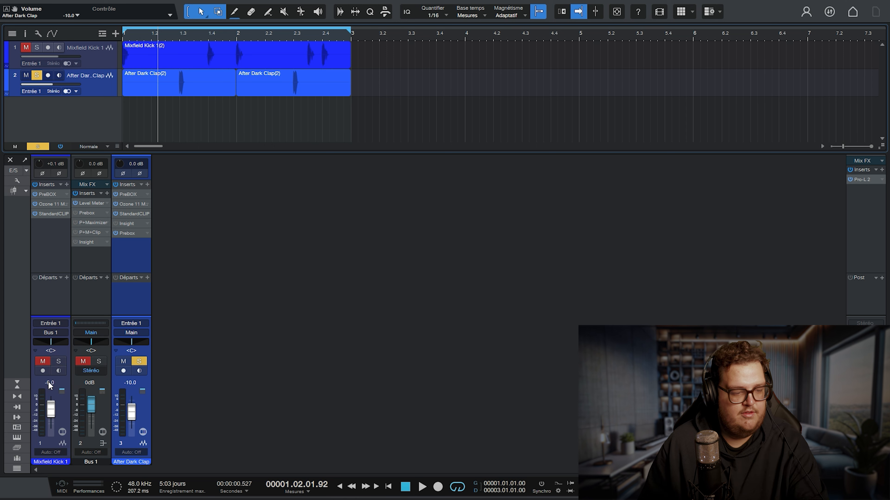
Step: Set the kick channel volume to -10 dB and the clap channel volume to -14 dB
left_click(49, 382)
type("-10")
key("Return")
left_click(130, 382)
type("-14")
key("Return")
Step: Remove the Bus 1 channel, unmute and solo the kick alongside the clap, and play both from the start
left_click(43, 361)
left_click(58, 361)
left_click(92, 267)
right_click(90, 262)
left_click(123, 396)
left_click(122, 36)
left_click(26, 48)
left_click(37, 47)
key("space")
key("space")
Step: Bypass all inserts, including Pro-L 2 on the main output, and start playing the unprocessed kick and clap
left_click(60, 147)
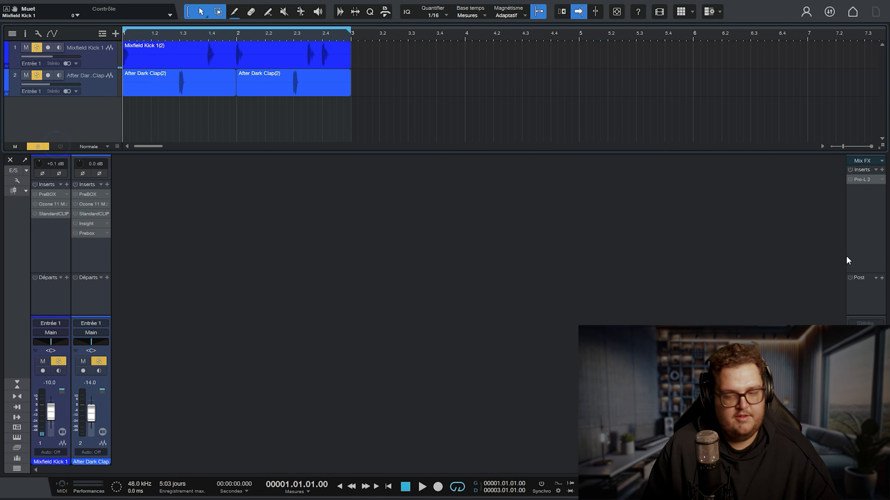
key("space")
left_click(862, 180)
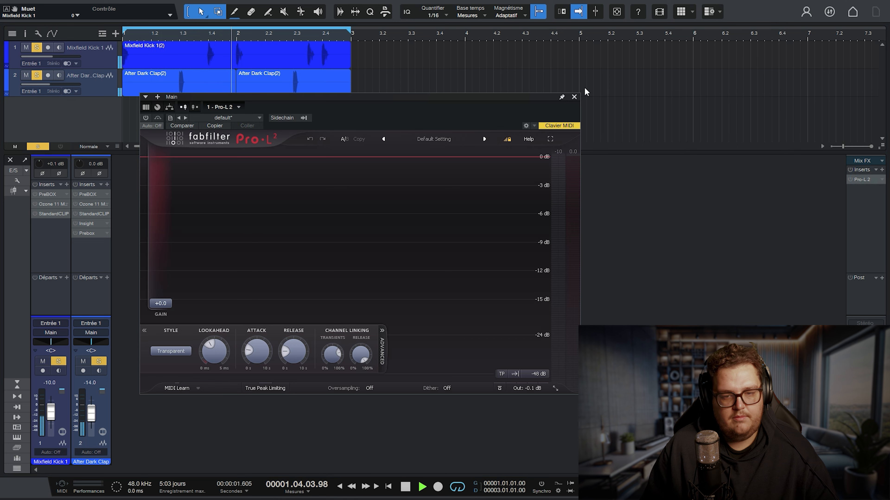
left_click(574, 98)
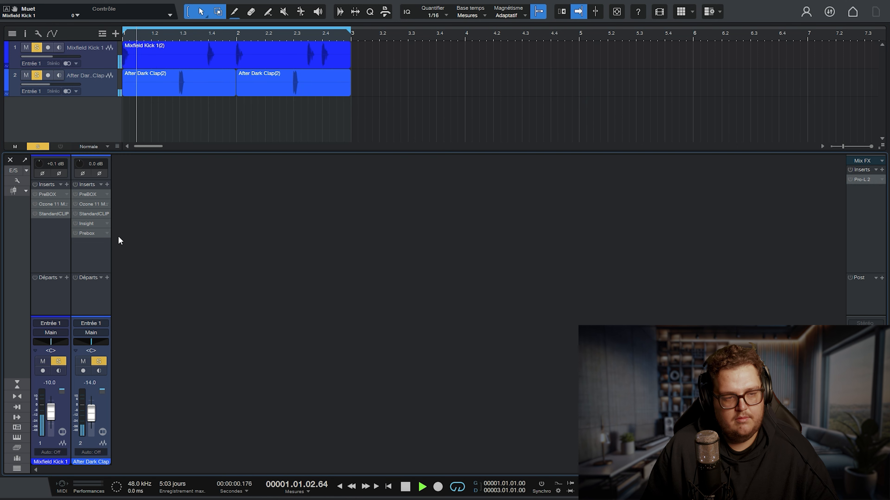
Step: Select the kick and clap channels together and compare their inserts active and bypassed during playback, leaving them active
left_click(53, 245)
left_click(83, 252, "shift")
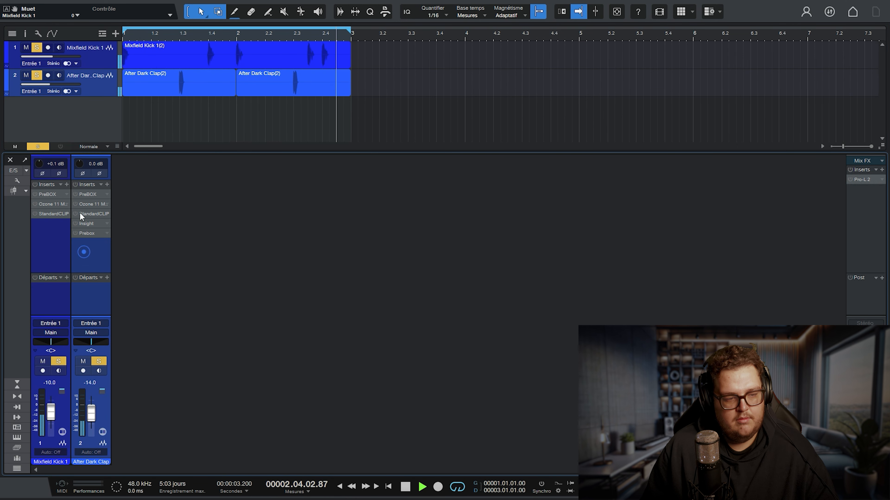
left_click(75, 184)
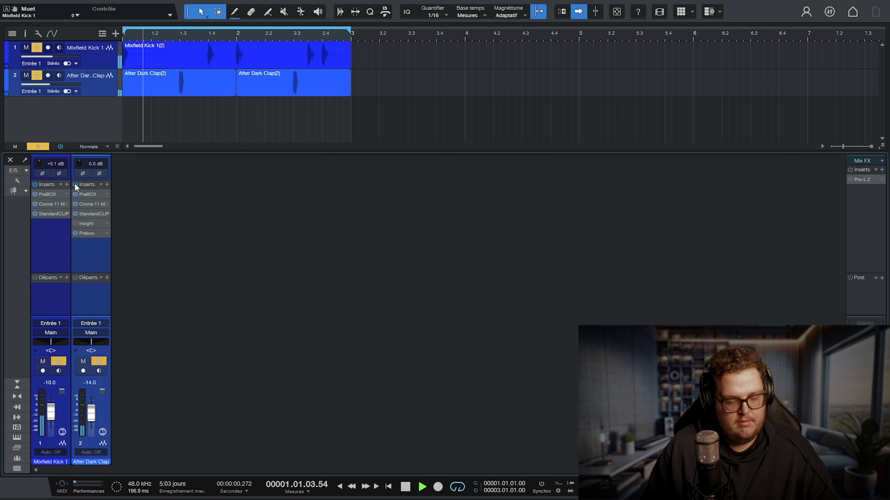
left_click(75, 185)
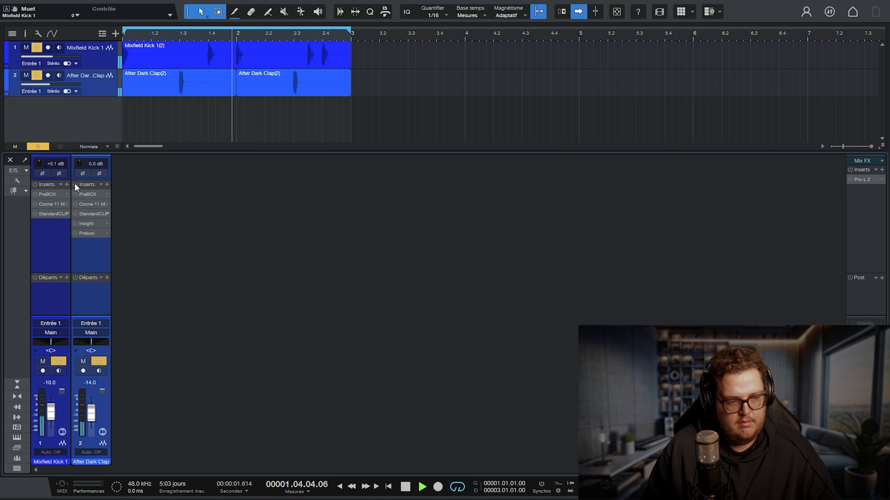
left_click(75, 185)
key("space")
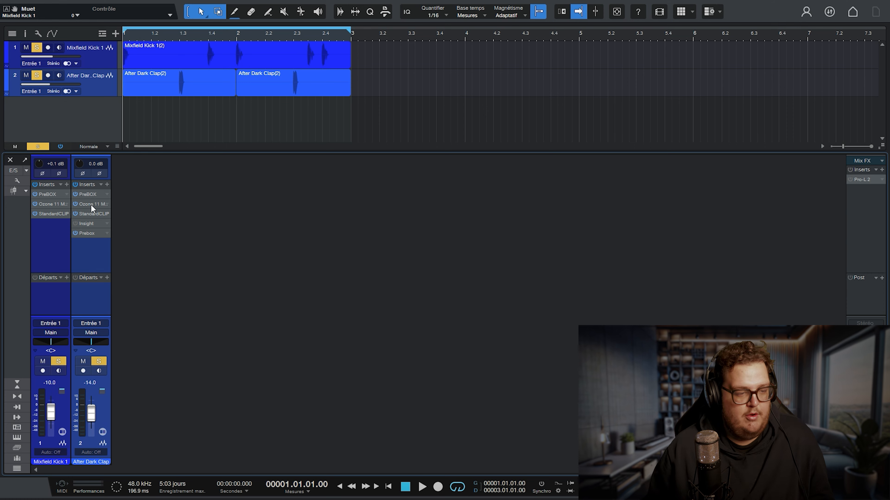
Step: Examine the settings of PreBOX, Ozone 11 Maximizer and StandardCLIP on the kick channel
left_click(51, 194)
left_click_drag(510, 6, 174, 4)
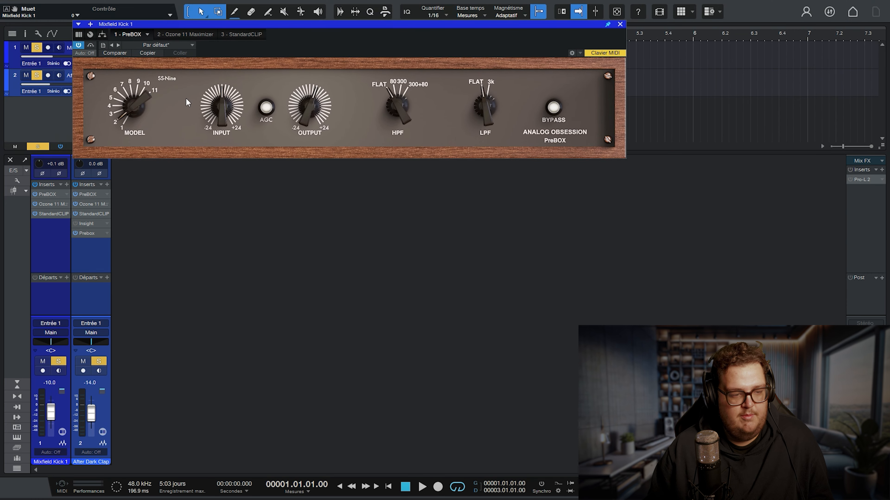
left_click(620, 24)
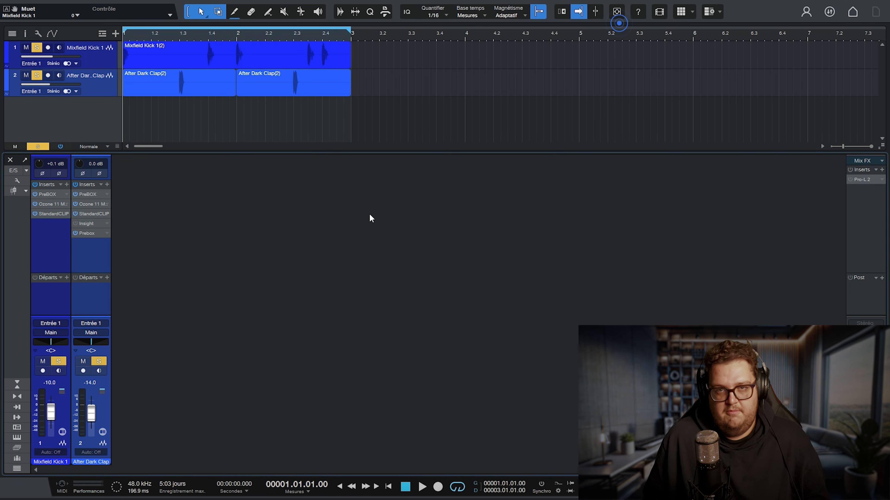
left_click(48, 195)
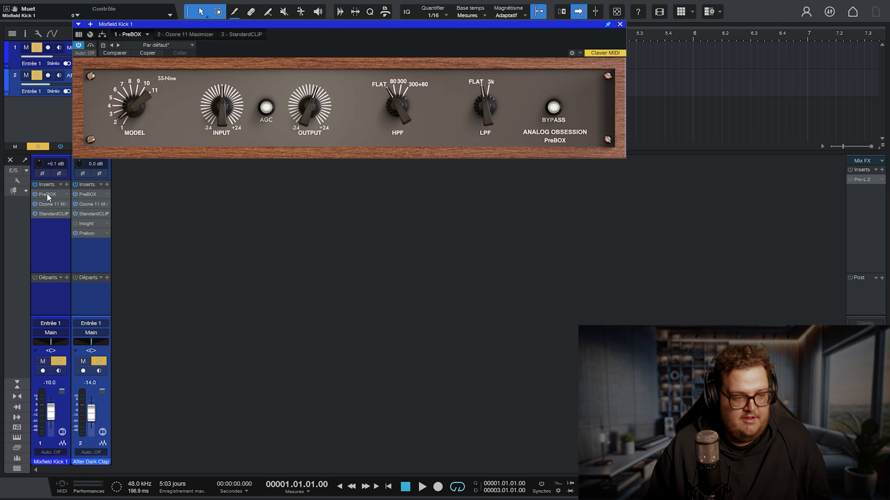
left_click(53, 205)
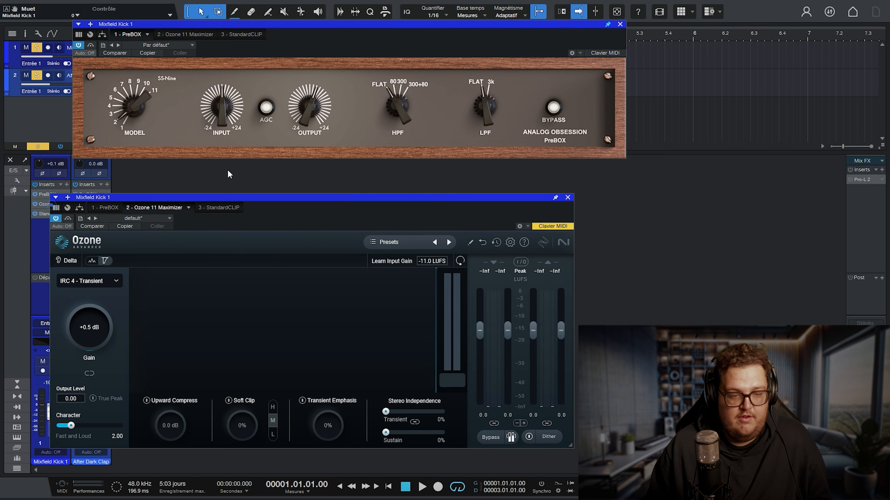
left_click(567, 197)
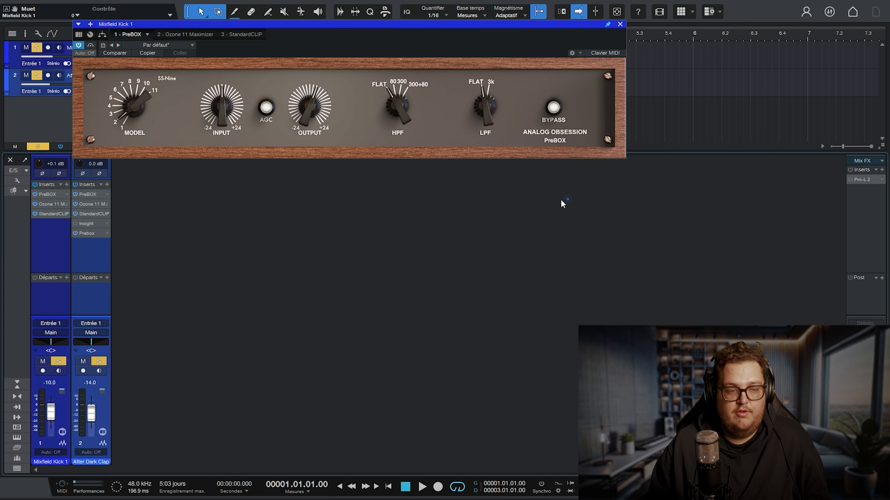
left_click(52, 214)
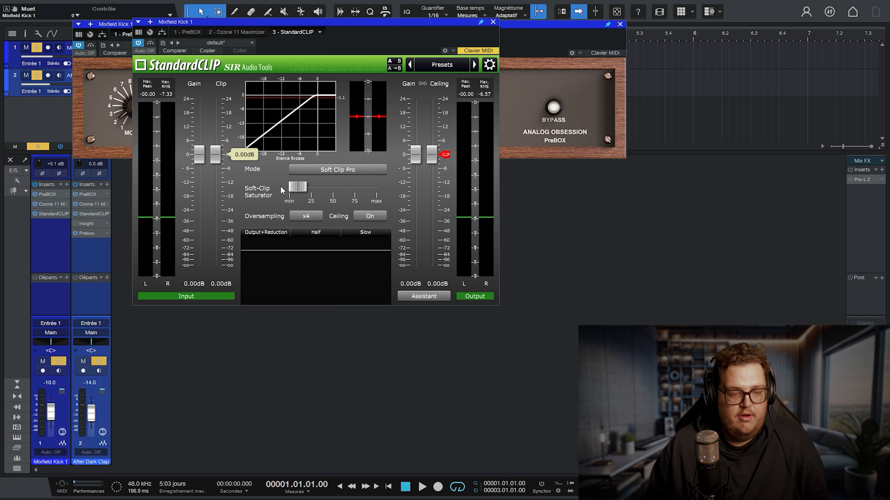
left_click(493, 22)
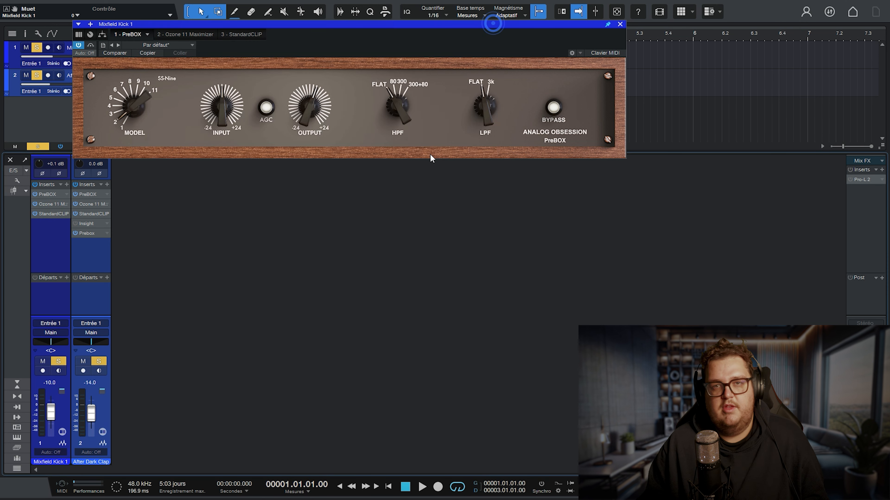
left_click(56, 214)
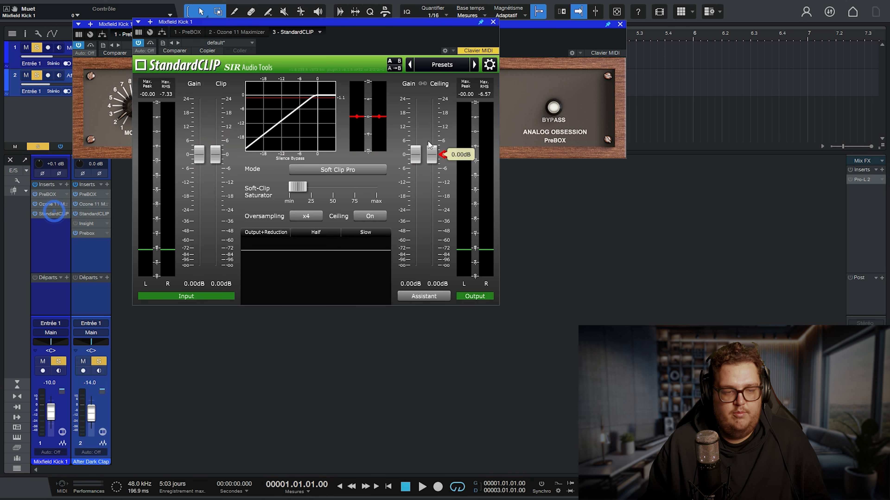
left_click(493, 22)
left_click(381, 28)
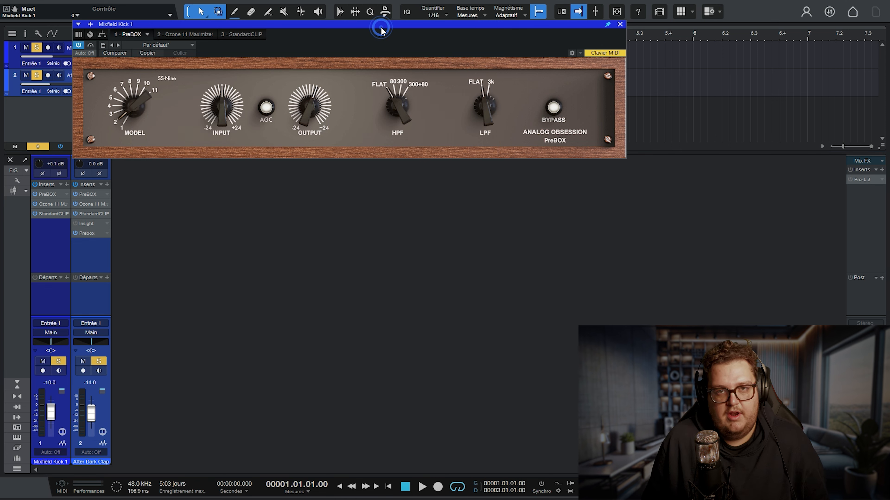
Step: Add Tone Generator to the kick channel, deactivate it and place it first in the insert chain
left_click(66, 185)
type("tone")
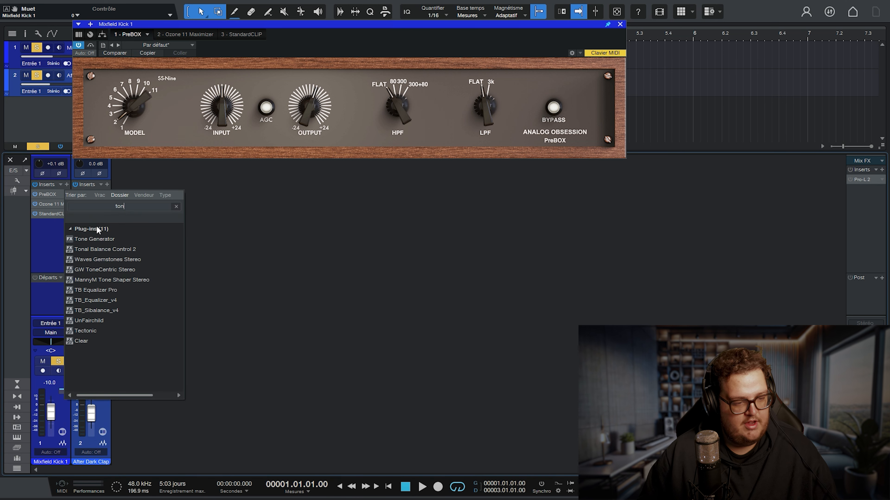
double_click(96, 241)
left_click_drag(401, 23, 417, 247)
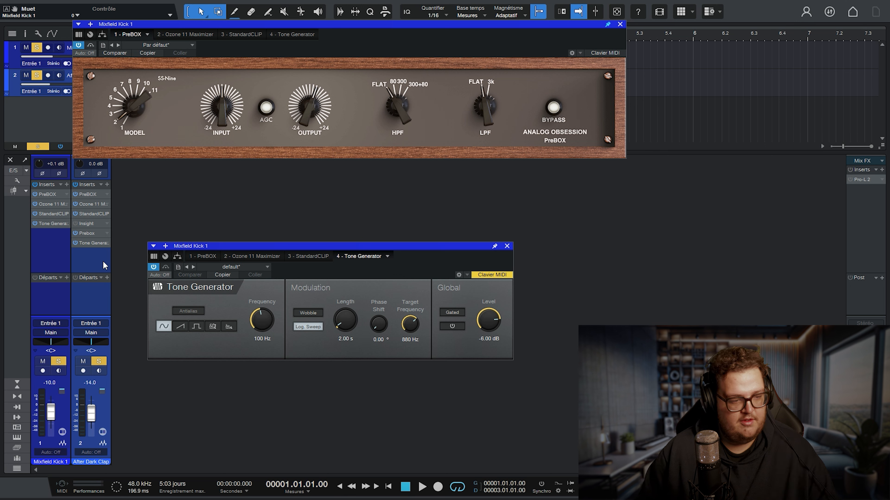
left_click(35, 224)
left_click_drag(49, 223, 39, 195)
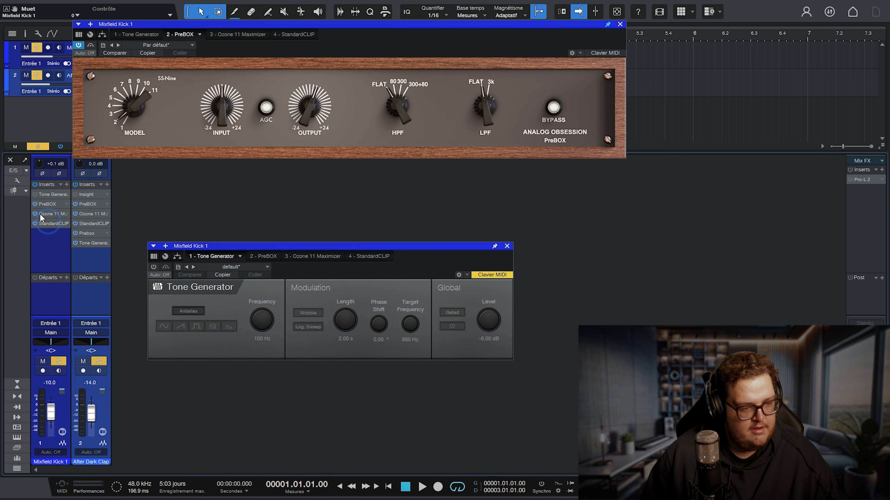
Step: Bypass Ozone 11 Maximizer and StandardCLIP on the kick and add FabFilter Pro-Q 4 at the chain's end in evaluation mode
left_click(67, 185)
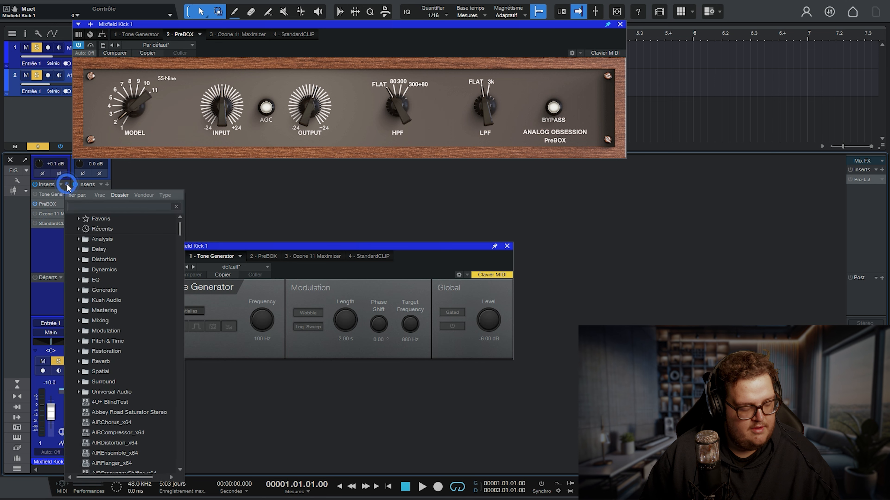
type("fabf")
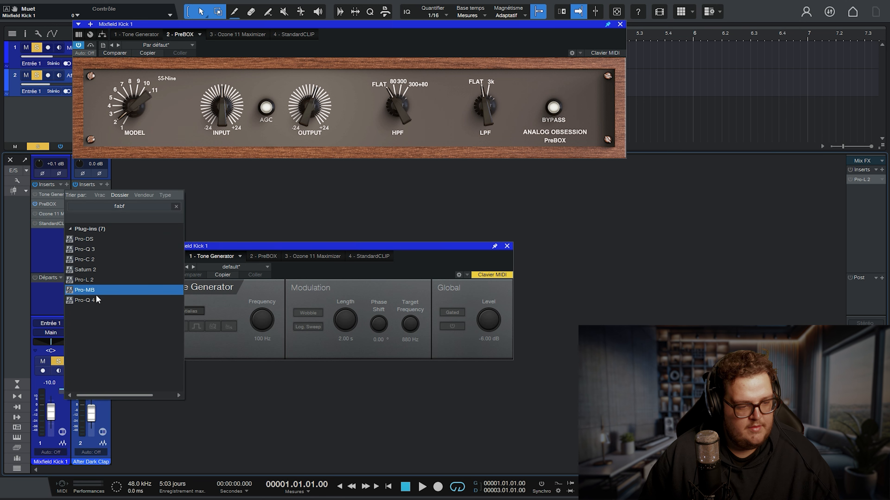
left_click(86, 300)
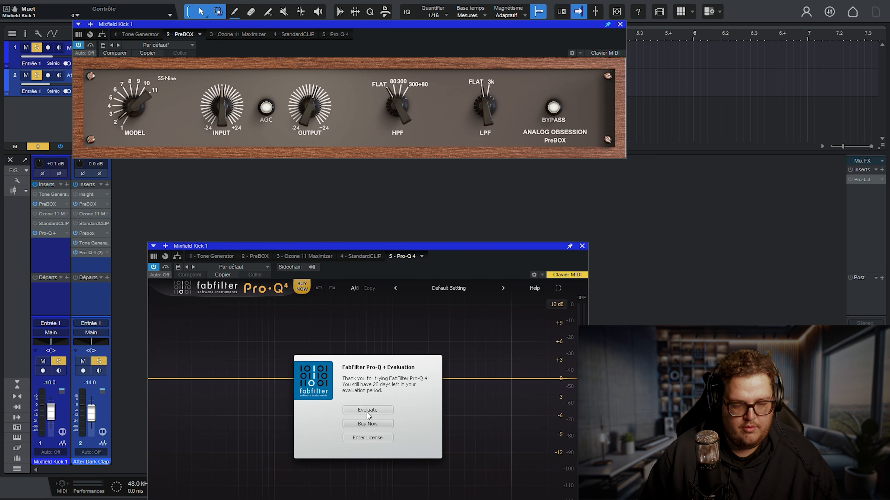
left_click(367, 413)
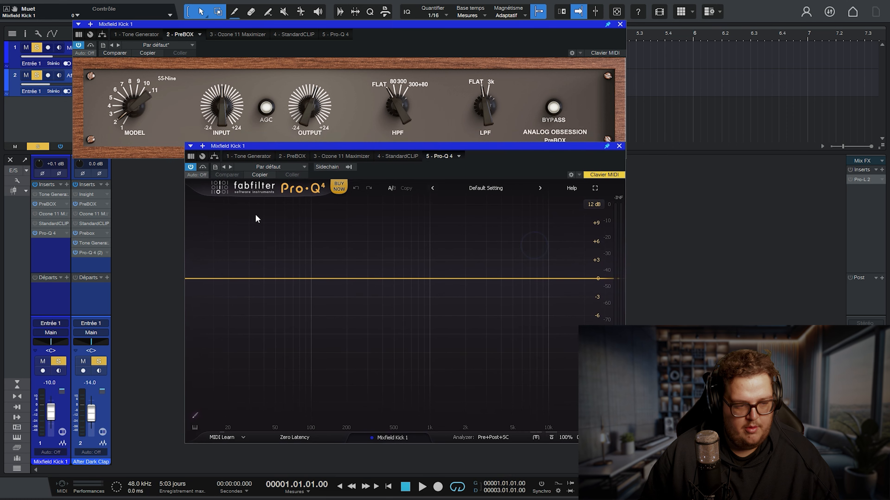
Step: Reactivate Tone Generator on the kick channel and switch on its sine tone with PreBOX active
left_click(49, 203)
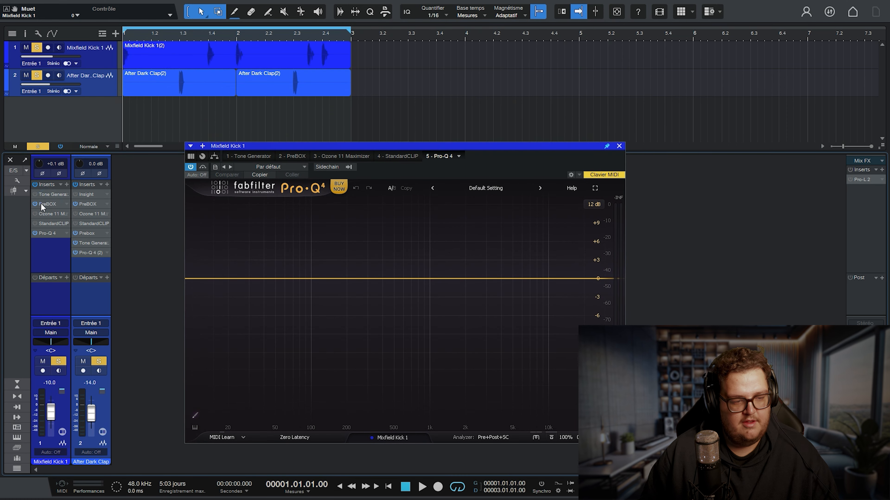
left_click(40, 202)
left_click(35, 193)
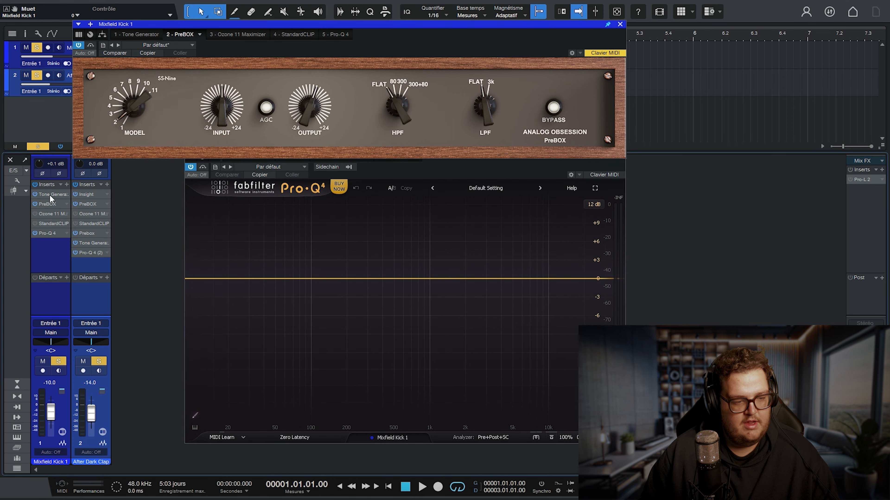
left_click(49, 195)
left_click_drag(284, 245, 176, 206)
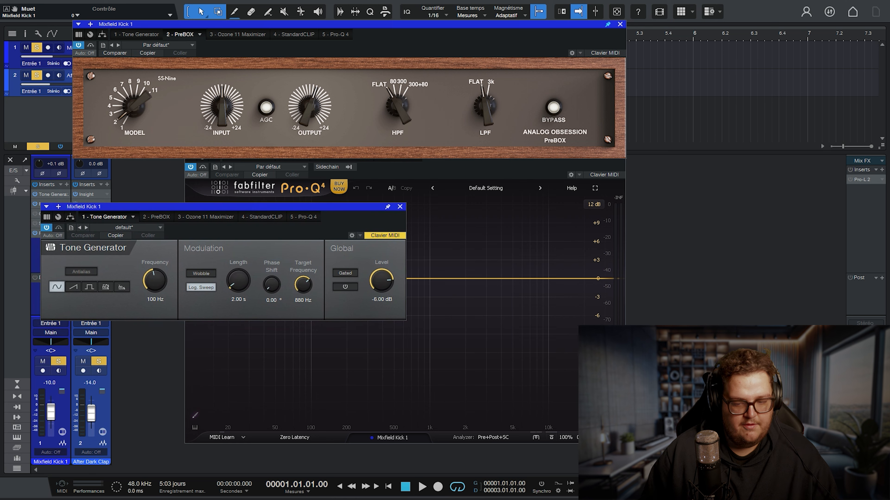
left_click(345, 287)
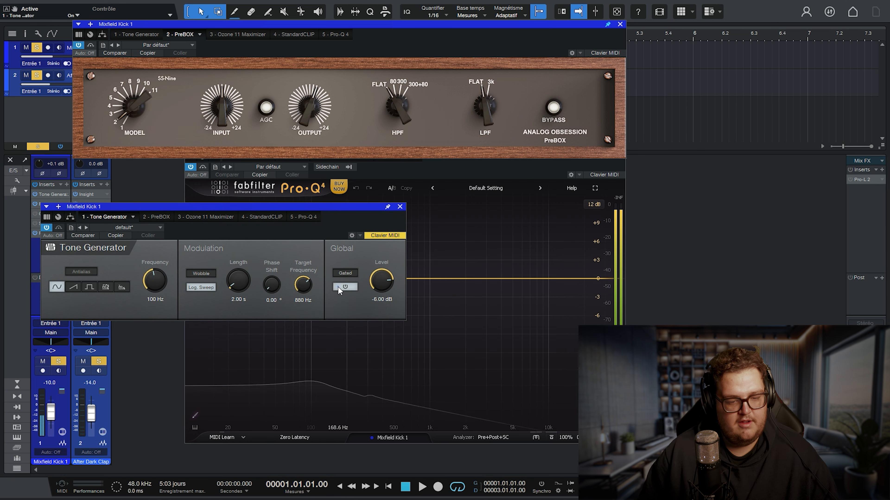
Step: Bypass PreBOX and set the Tone Generator to a frequency of 100 Hz and a level of 0 dB
left_click(34, 203)
left_click_drag(155, 208, 137, 64)
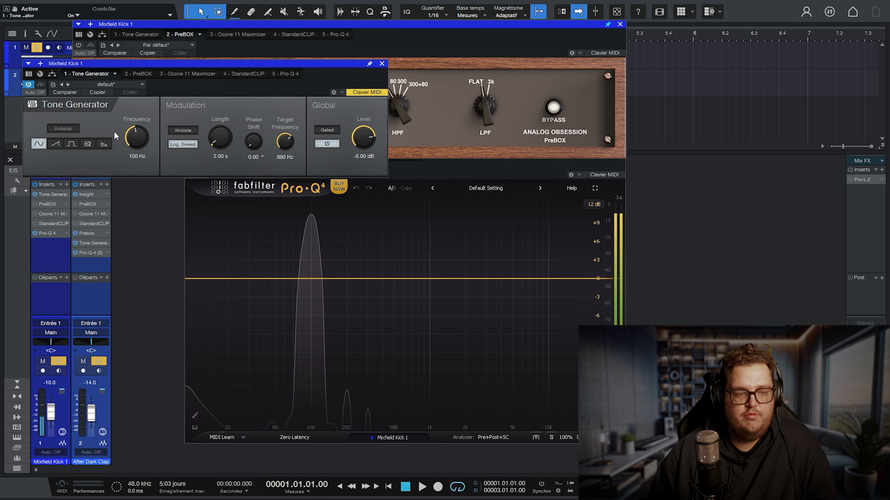
left_click_drag(134, 152, 134, 151)
left_click(134, 155)
type("100")
key("Return")
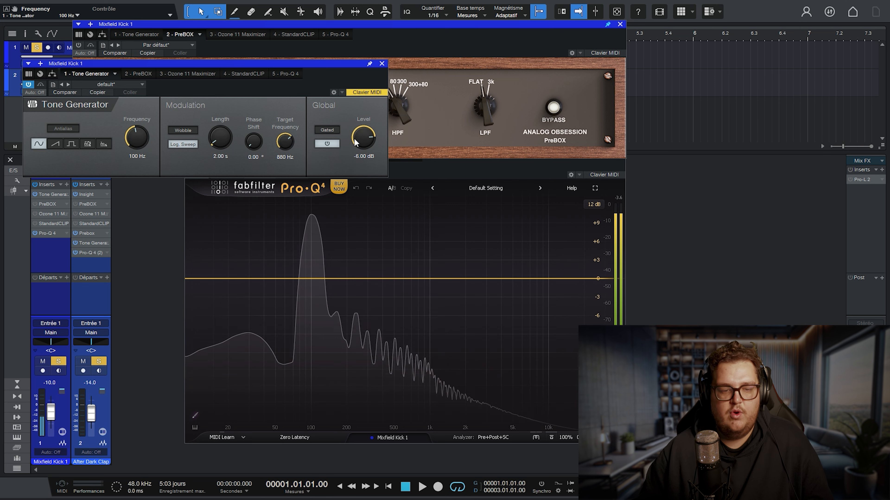
left_click_drag(356, 142, 356, 137)
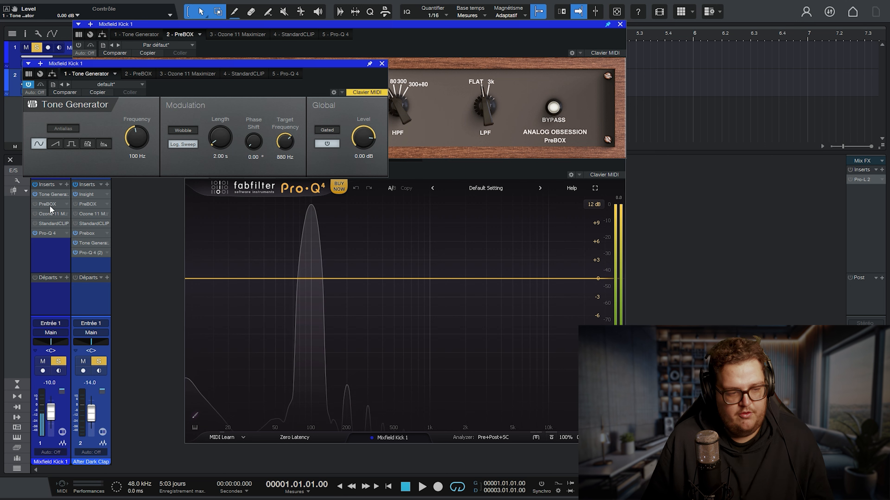
Step: Activate PreBOX and examine its harmonics in Pro-Q 4 at 100 Hz and with the tone set to 1000 Hz
left_click(35, 204)
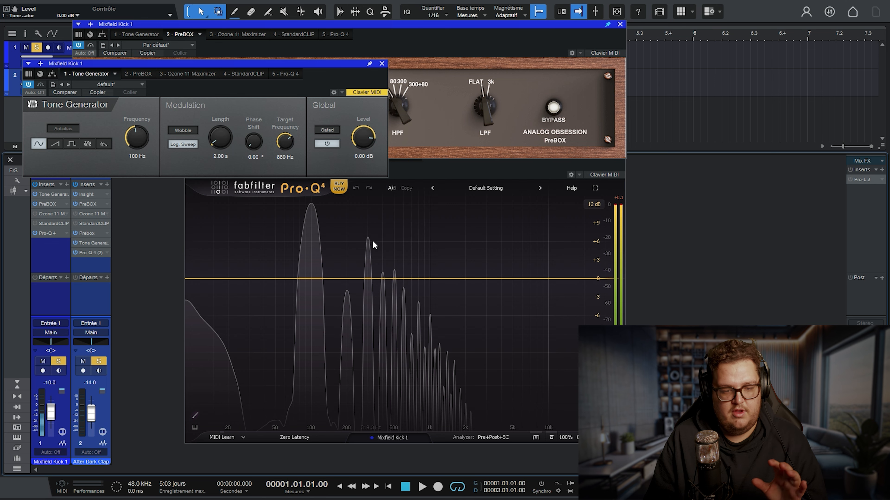
left_click_drag(331, 64, 329, 28)
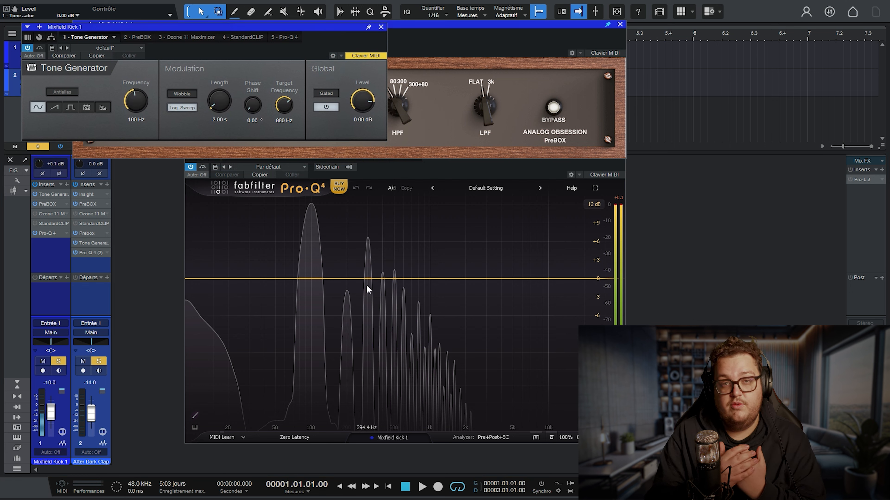
left_click(138, 120)
type("1000")
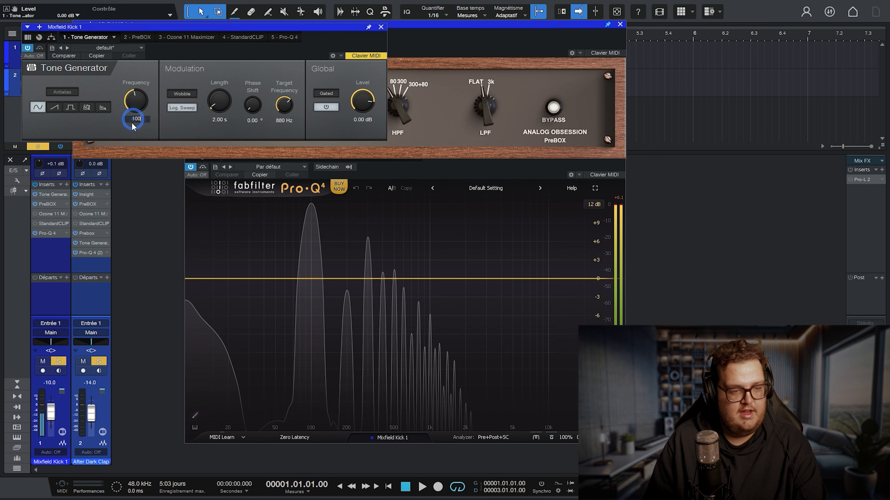
key("Return")
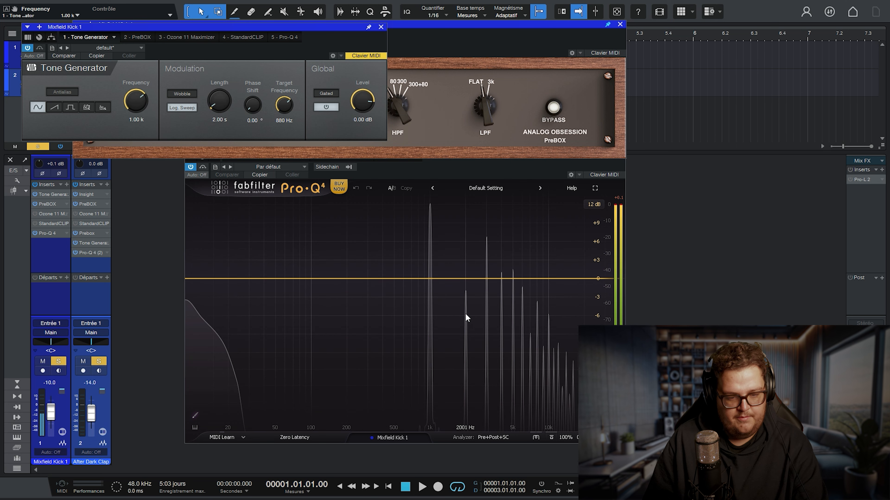
Step: Set the tone frequency back to 100 Hz, and bypass PreBOX while activating Ozone 11 Maximizer to show its harmonics
left_click(137, 120)
type("100")
key("Return")
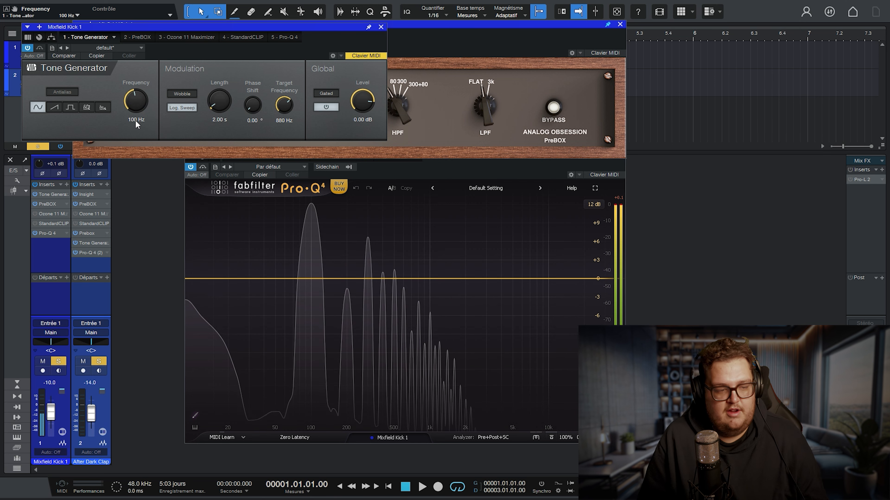
left_click(35, 204)
left_click(35, 214)
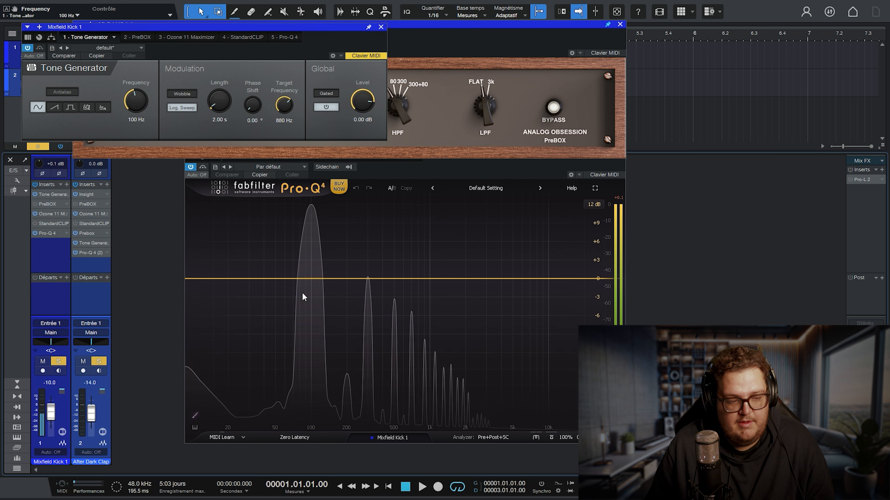
Step: Activate PreBOX and StandardCLIP alongside Ozone 11 Maximizer to view their combined harmonics, and close the plug-in windows
left_click(35, 204)
left_click(35, 224)
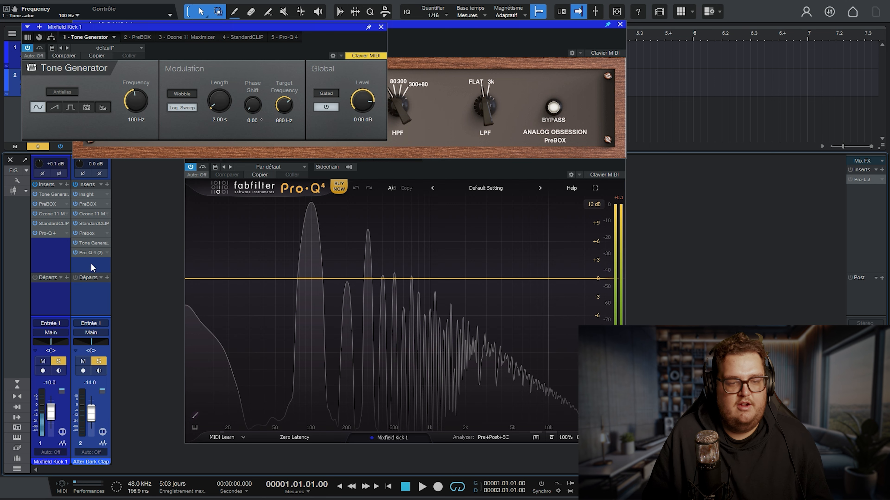
left_click(380, 26)
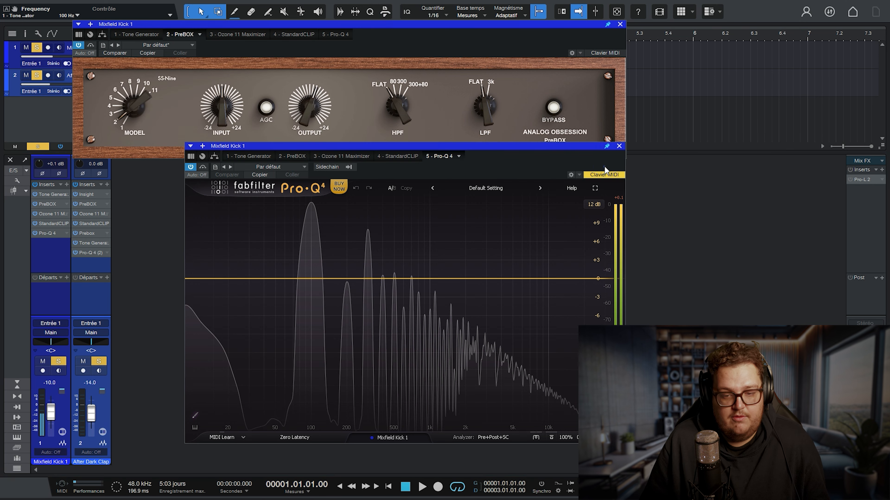
left_click(619, 144)
left_click(620, 23)
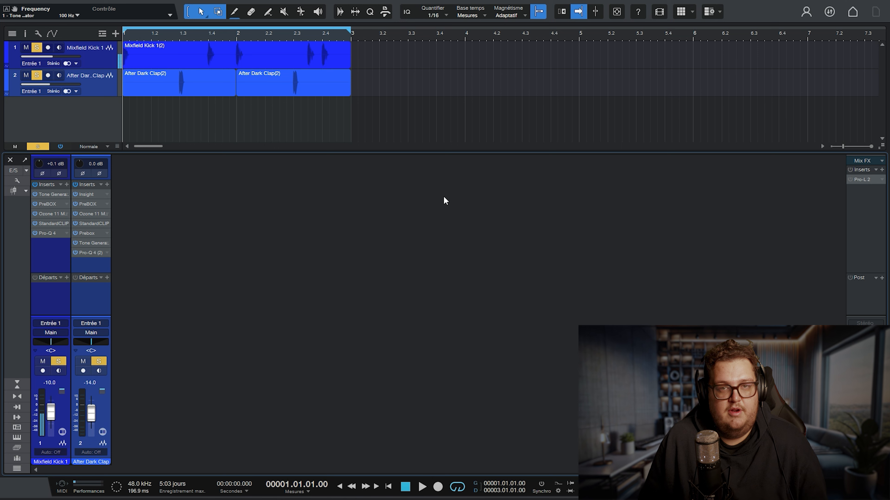
Step: Reopen Pro-Q 4 on the kick channel and toggle the bypass of all its inserts
left_click(56, 233)
left_click(35, 185)
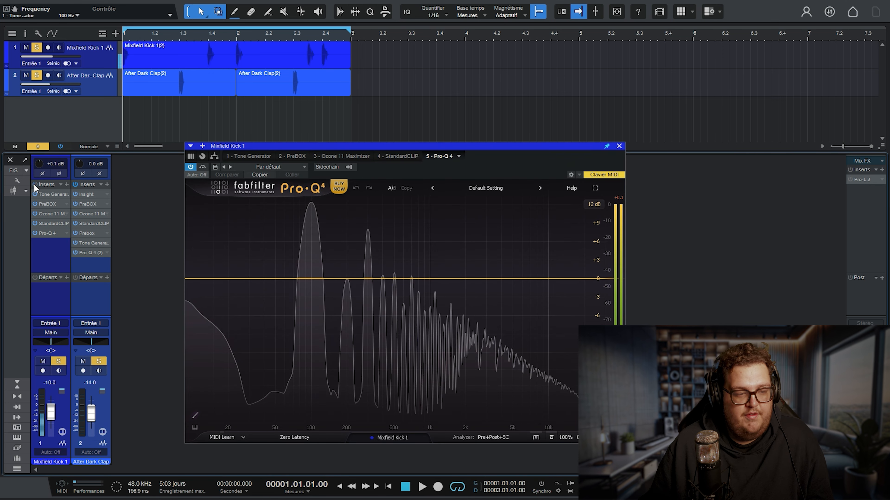